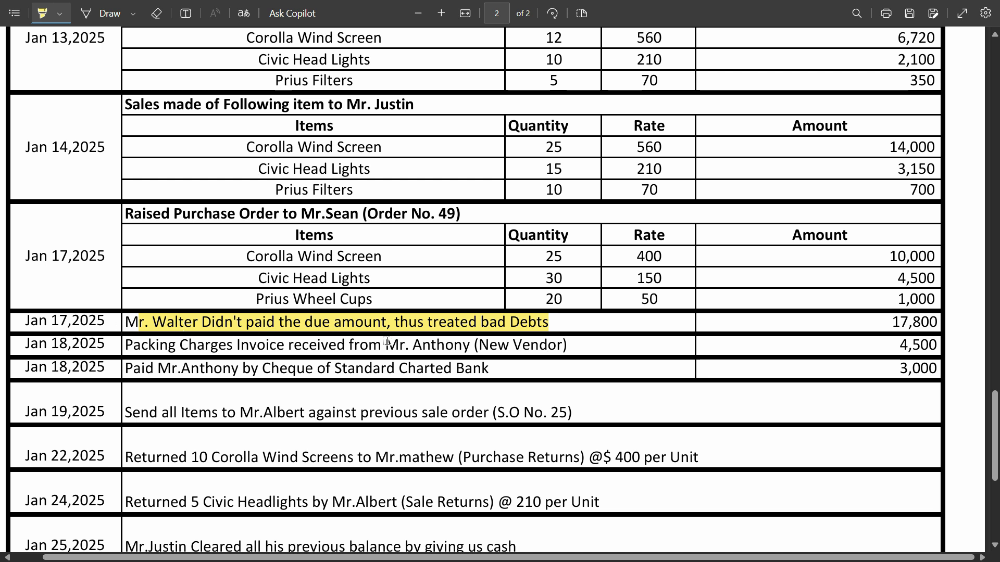
Switch to QuickBooks Online and open the chart of accounts
{"action": "key", "text": "super"}
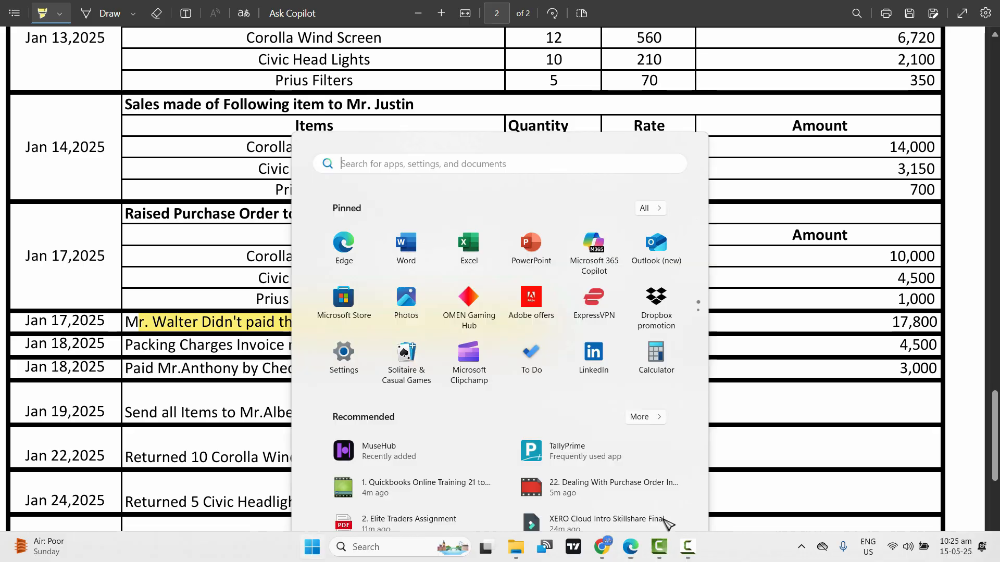
{"action": "left_click", "coordinate": [630, 547]}
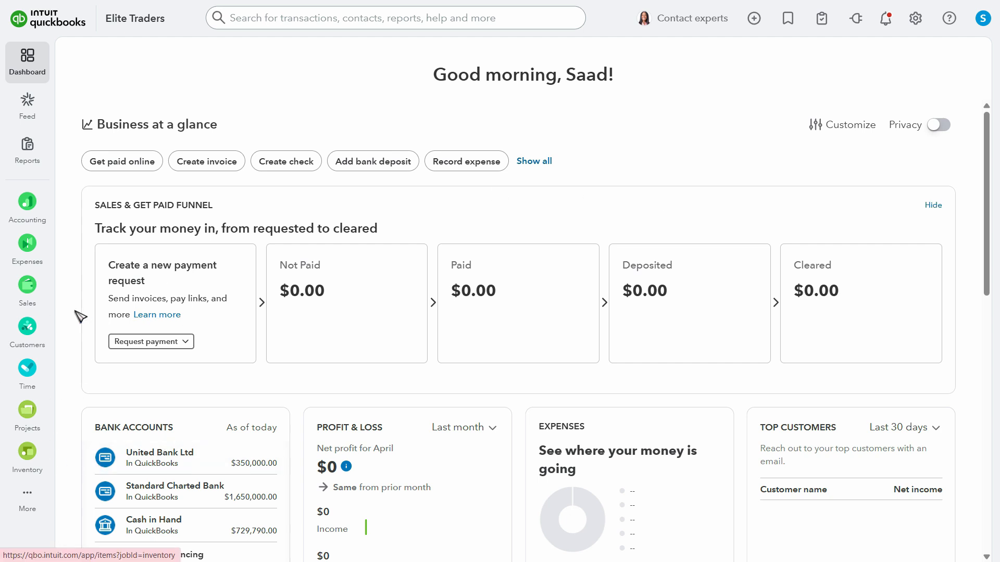
{"action": "mouse_move", "coordinate": [25, 214]}
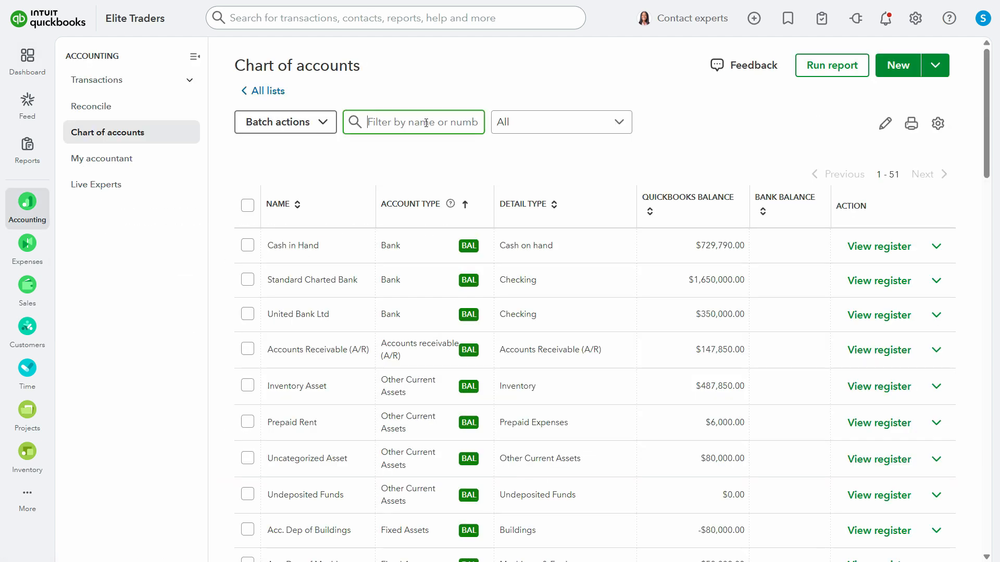
Check whether the chart of accounts has a bad debts account, filtering by "bad" and reviewing the full list
{"action": "left_click", "coordinate": [426, 122]}
{"action": "type", "text": "bad"}
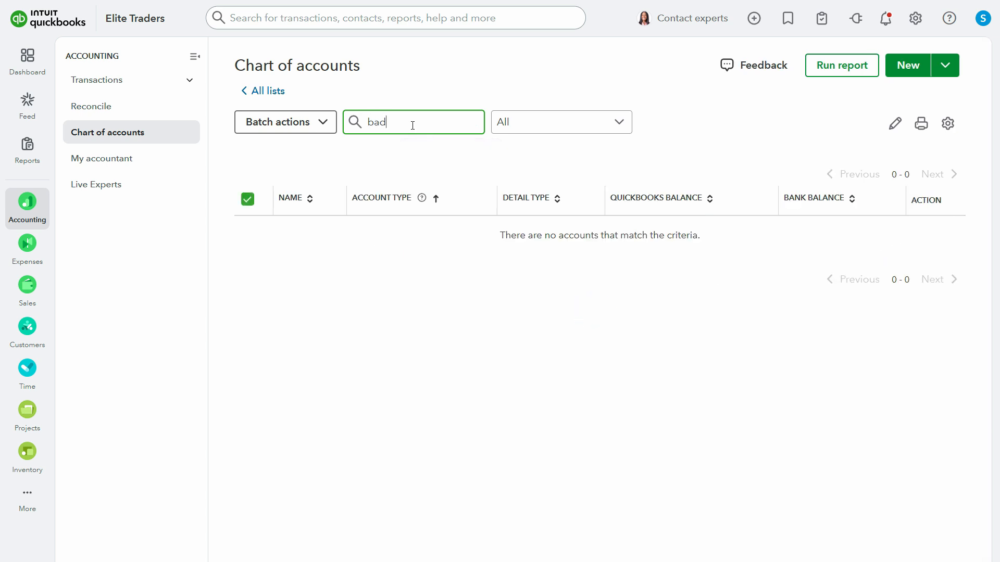
{"action": "left_click_drag", "start_coordinate": [413, 123], "coordinate": [367, 121]}
{"action": "key", "text": "BackSpace"}
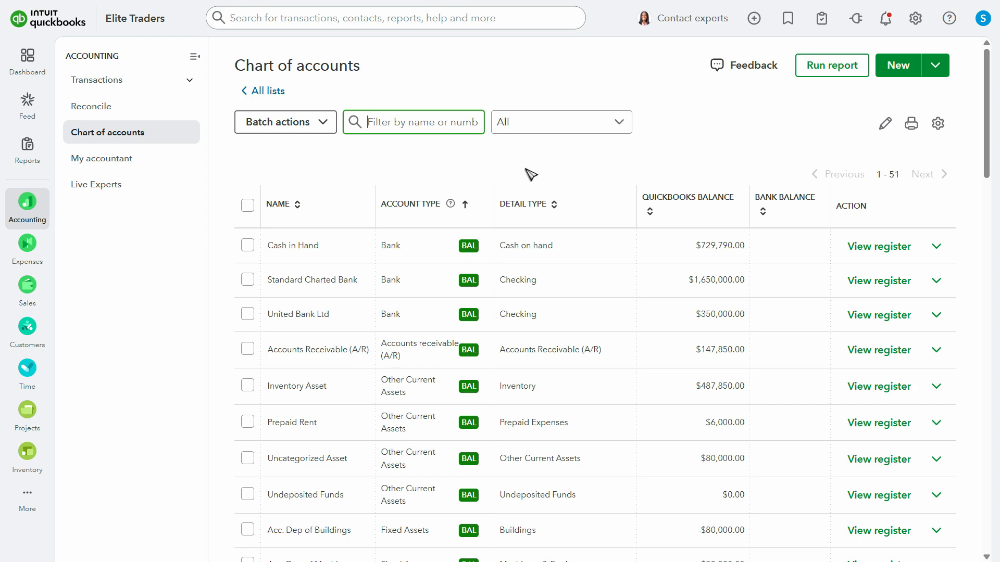
{"action": "scroll", "coordinate": [837, 435], "scroll_direction": "down", "scroll_amount": 20}
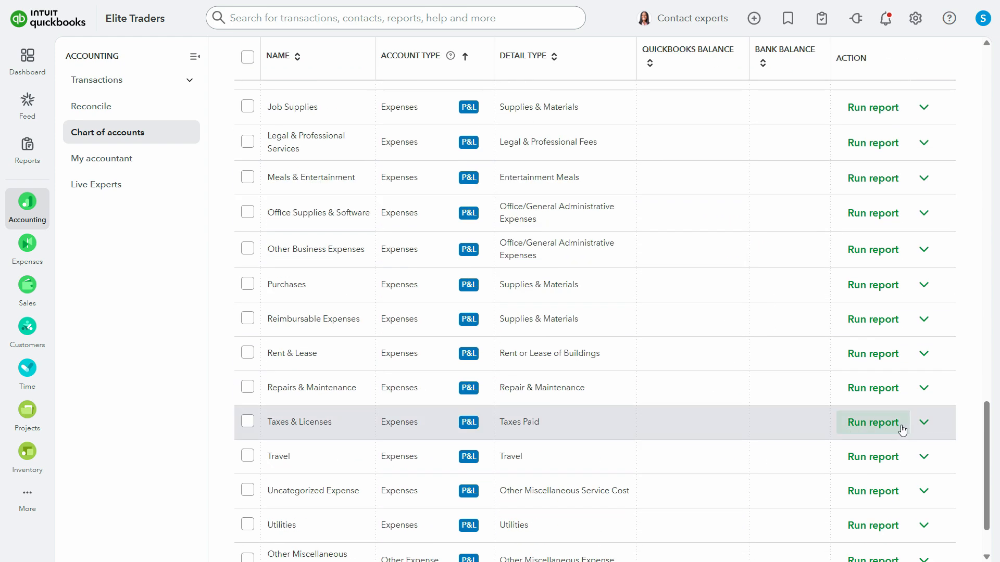
{"action": "scroll", "coordinate": [583, 406], "scroll_direction": "down", "scroll_amount": 2}
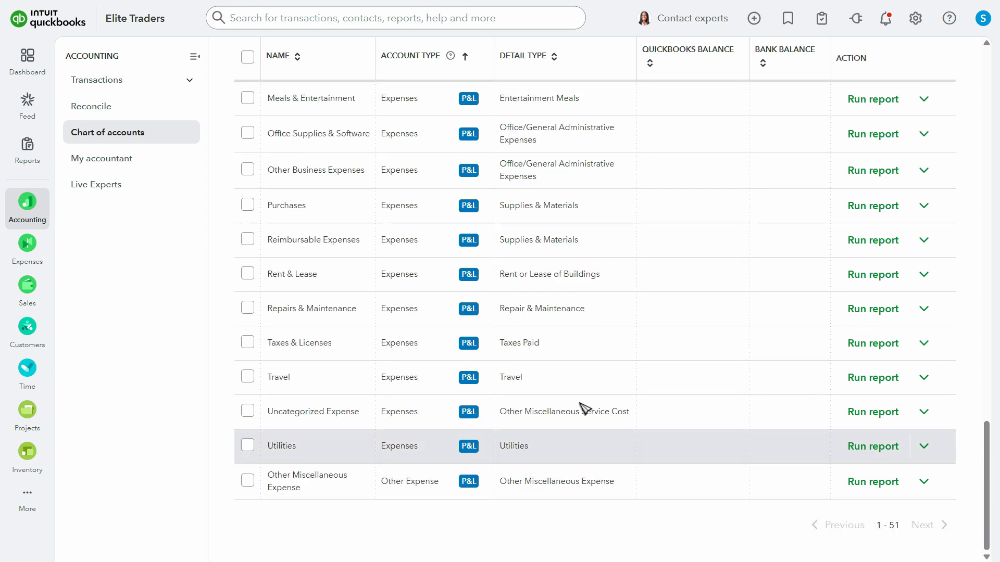
{"action": "scroll", "coordinate": [736, 406], "scroll_direction": "up", "scroll_amount": 20}
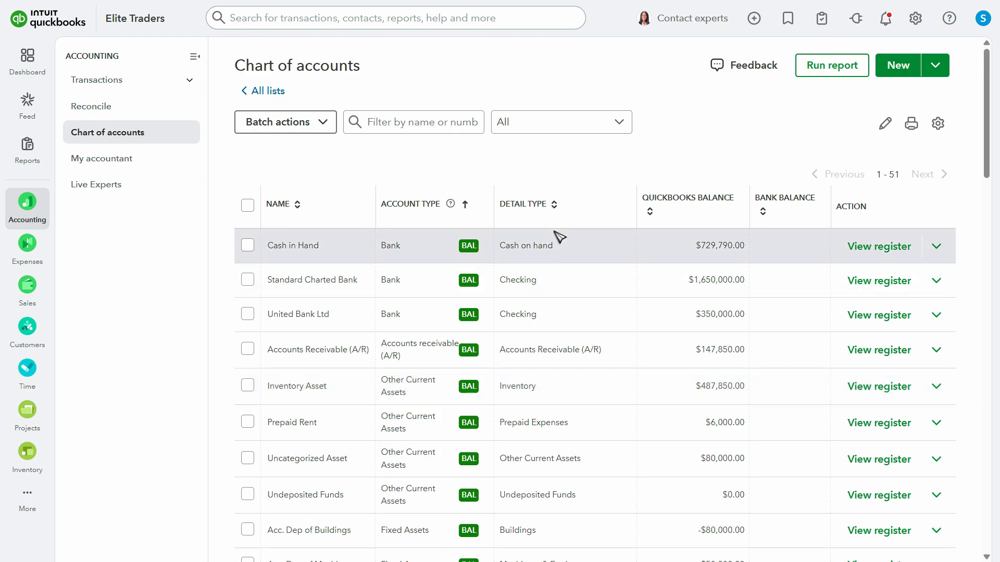
Start a new account named Bad Debts with account type Expenses and detail type Bad Debts
{"action": "left_click", "coordinate": [898, 65]}
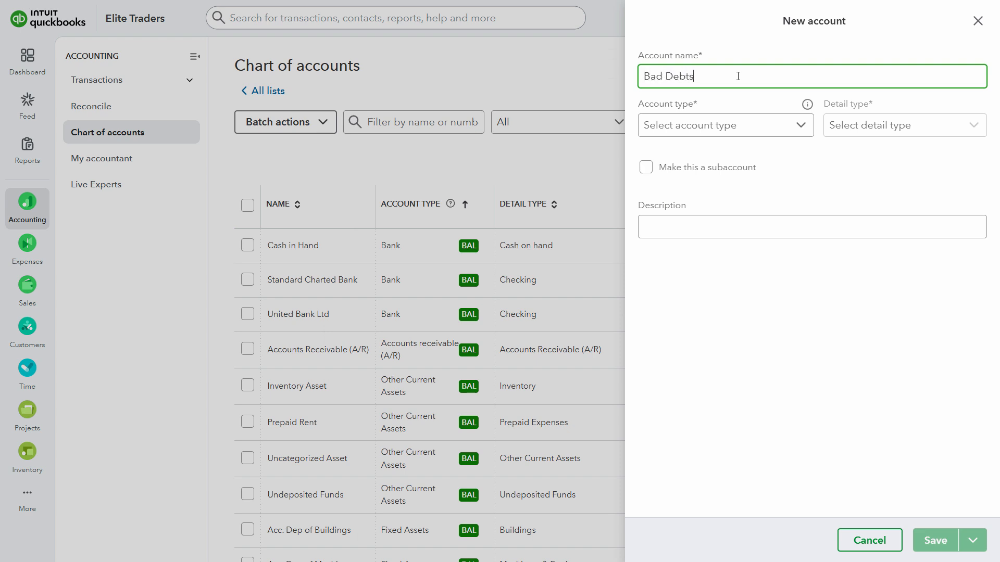
{"action": "left_click", "coordinate": [727, 125]}
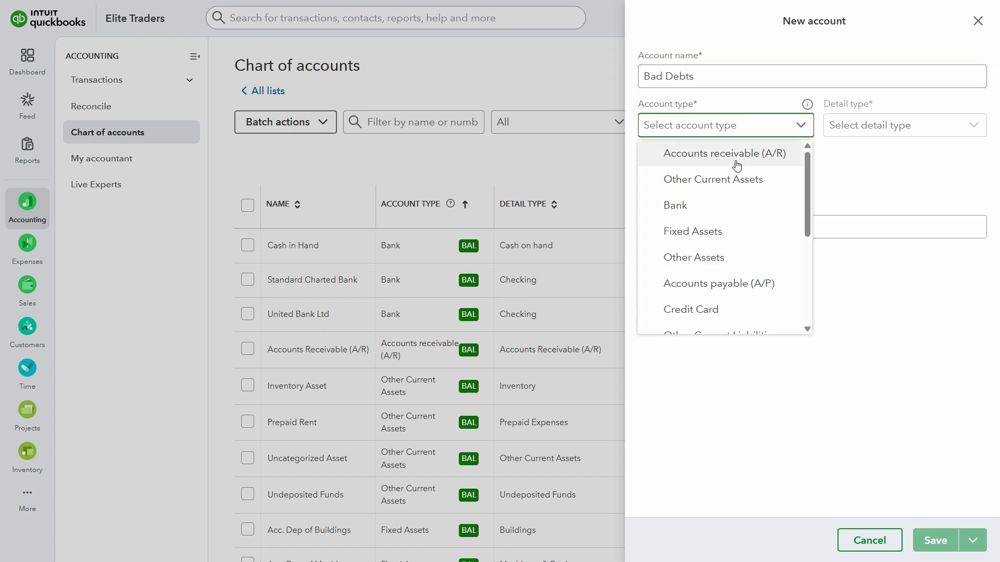
{"action": "scroll", "coordinate": [770, 292], "scroll_direction": "down", "scroll_amount": 5}
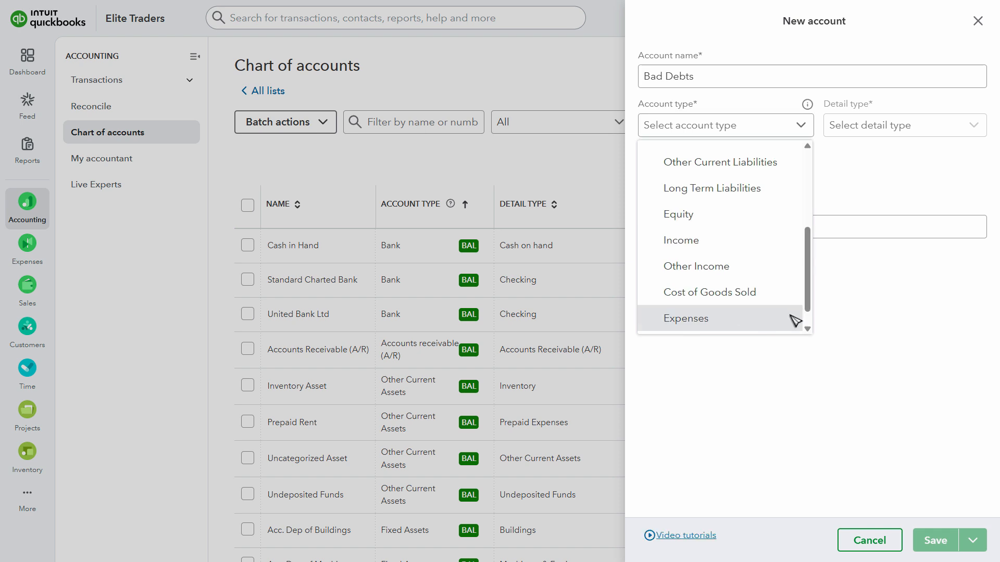
{"action": "left_click", "coordinate": [792, 319]}
{"action": "left_click", "coordinate": [885, 125]}
{"action": "left_click", "coordinate": [819, 207]}
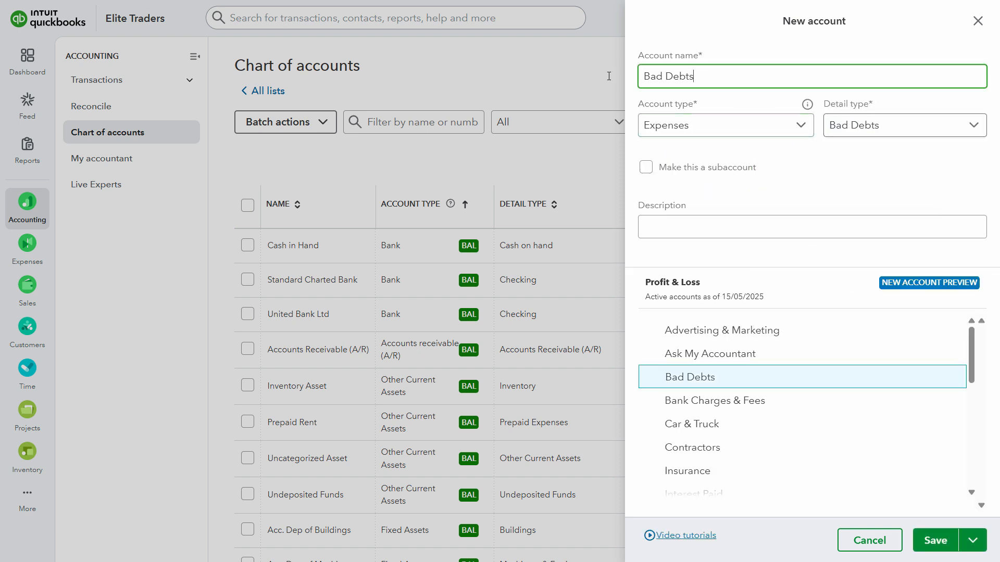
Enter Bad Debts as the new account's description and save the account
{"action": "left_click", "coordinate": [724, 227]}
{"action": "type", "text": "Bad Debts"}
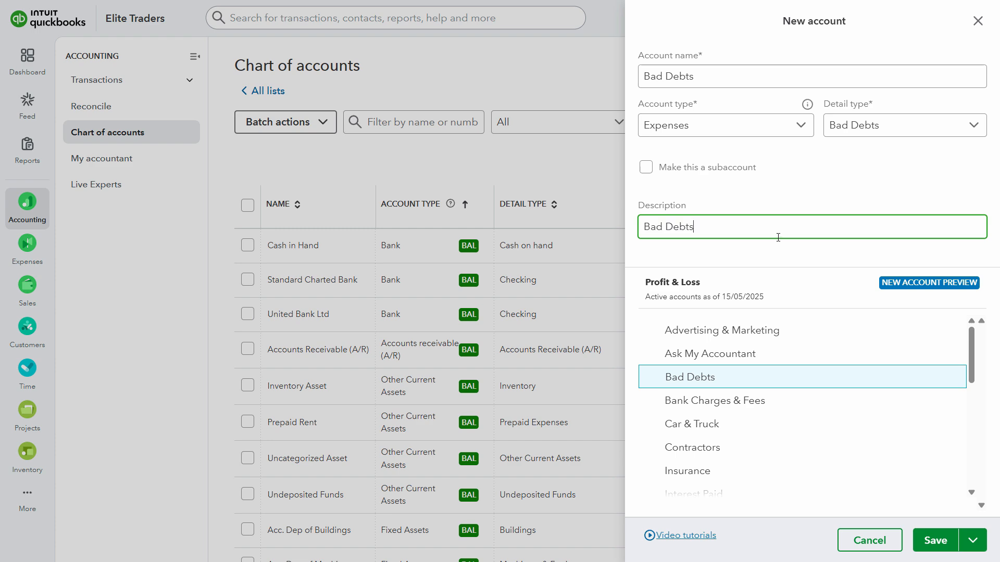
{"action": "left_click", "coordinate": [935, 541]}
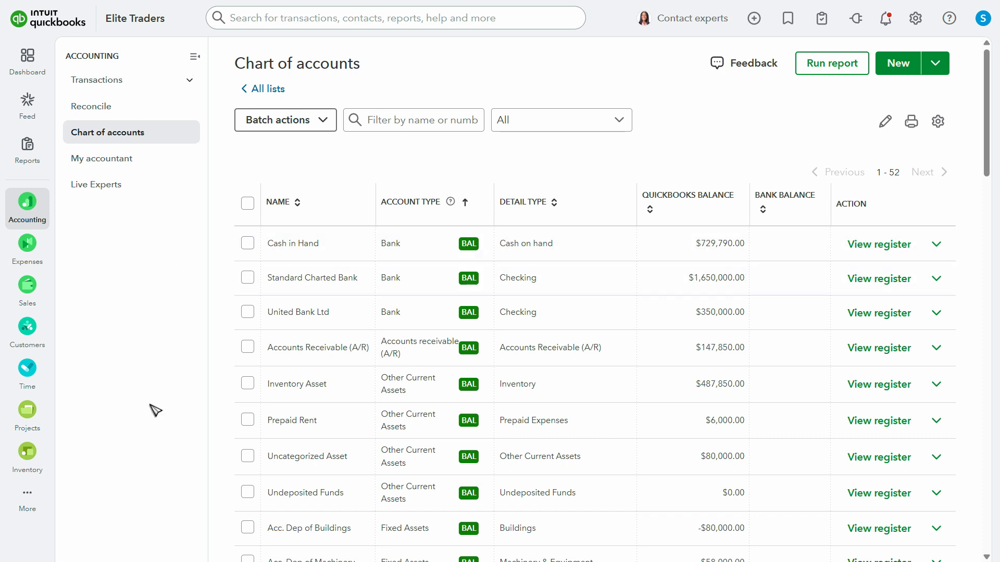
Start a new service item in the products and services list and name it Bad Debts
{"action": "mouse_move", "coordinate": [27, 454]}
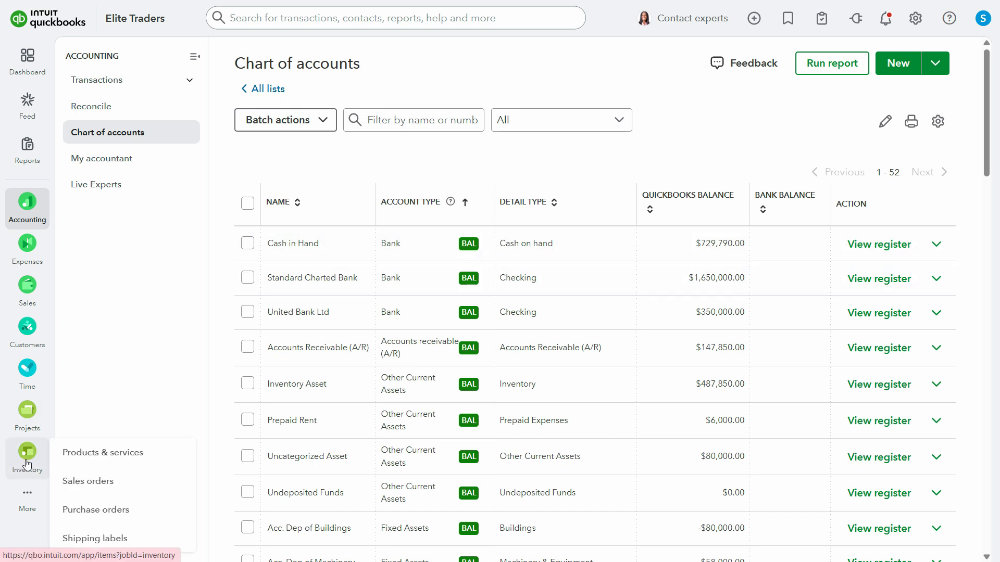
{"action": "left_click", "coordinate": [102, 459]}
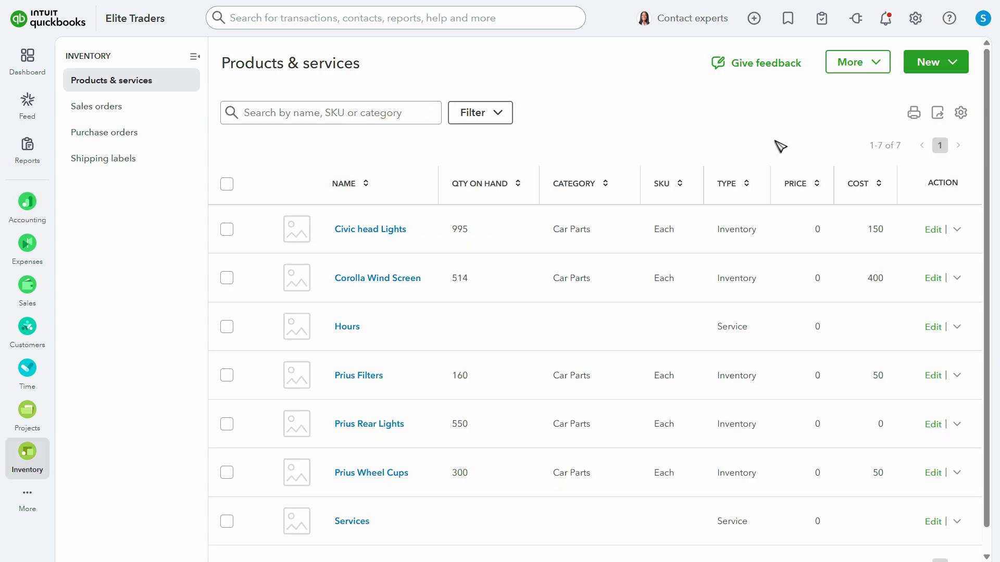
{"action": "left_click", "coordinate": [927, 63]}
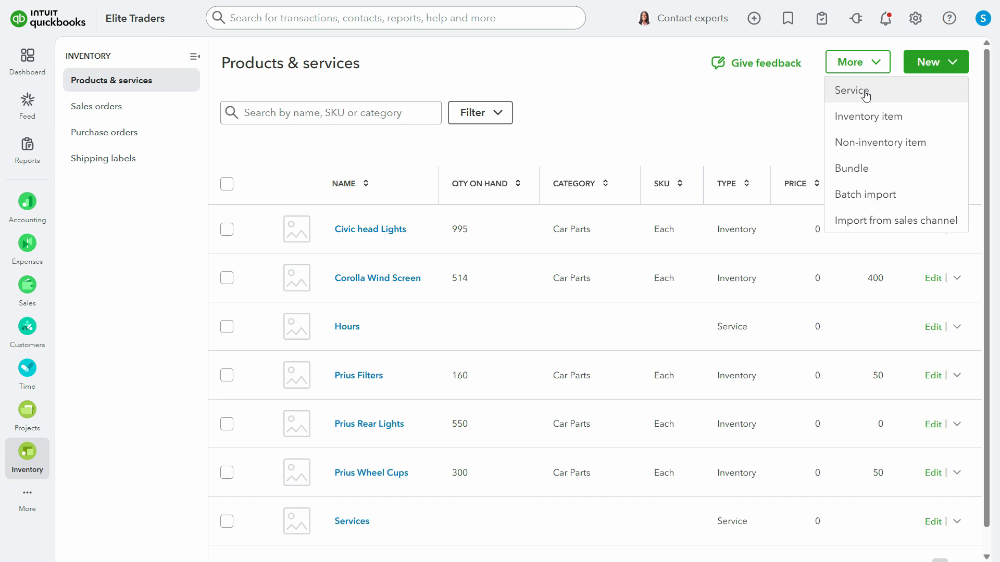
{"action": "left_click", "coordinate": [866, 95]}
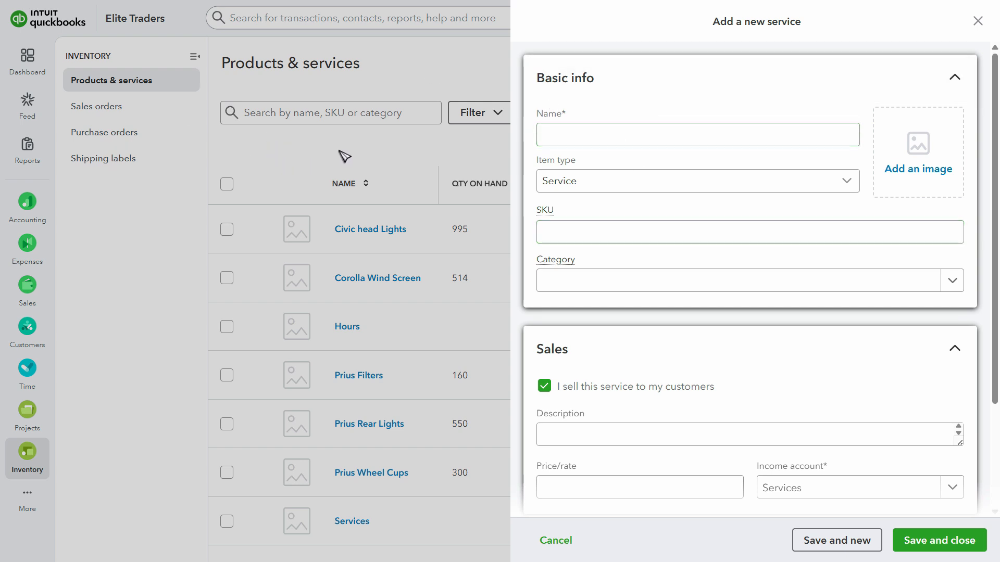
{"action": "left_click", "coordinate": [641, 138]}
{"action": "type", "text": "B"}
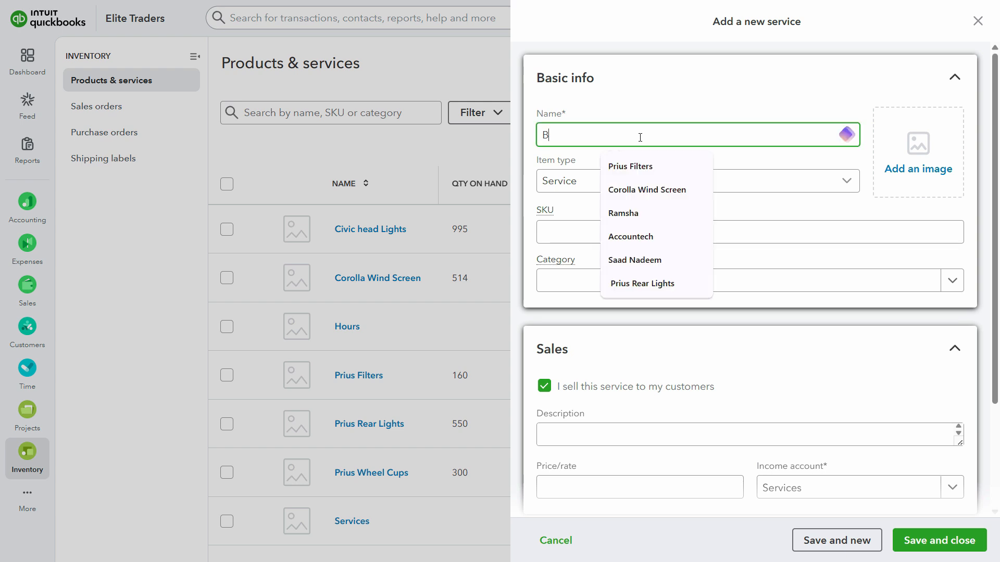
{"action": "type", "text": "ad Debts"}
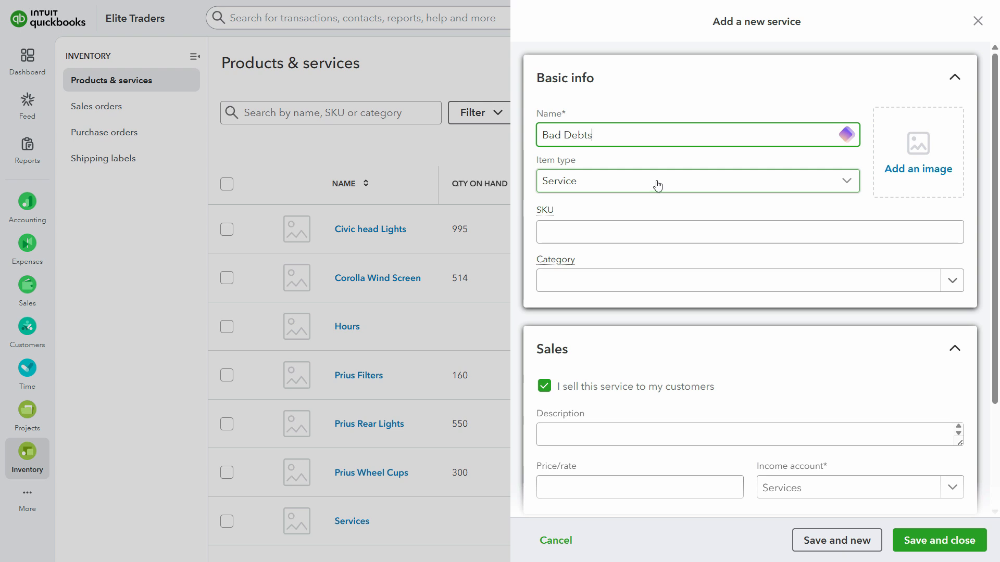
{"action": "left_click", "coordinate": [656, 229]}
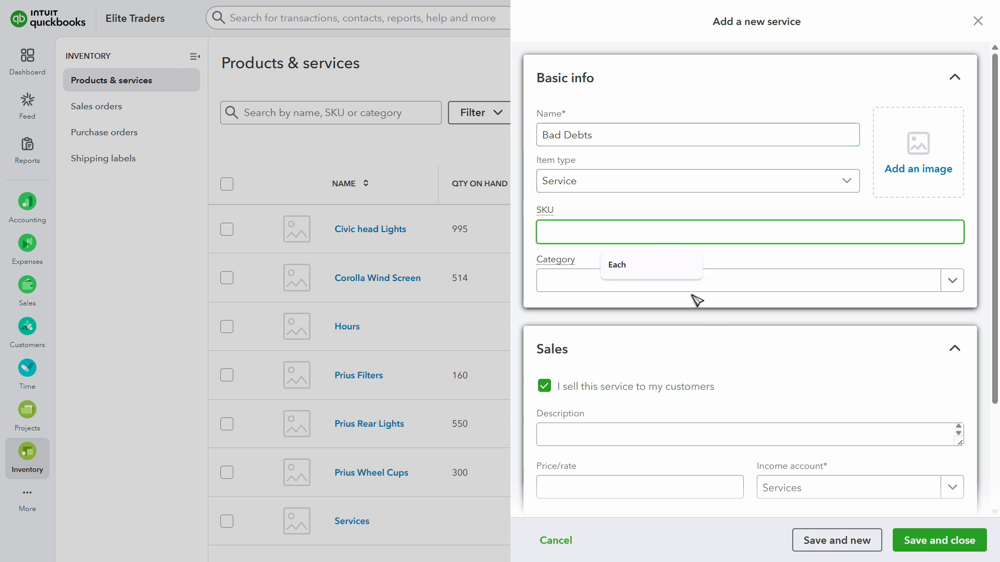
Set the service's income account to the Bad Debts expense account, then save and close the item
{"action": "scroll", "coordinate": [921, 350], "scroll_direction": "down", "scroll_amount": 3}
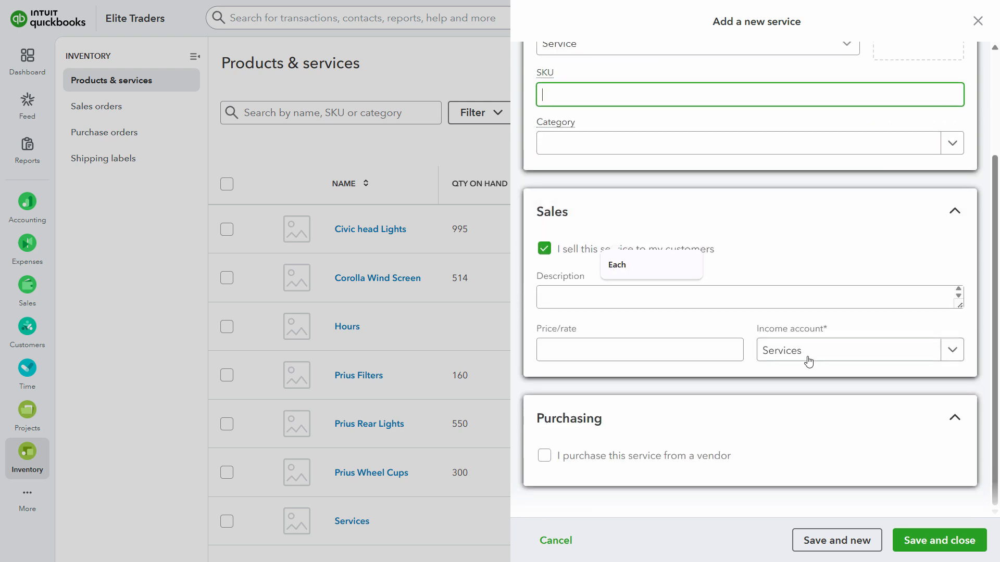
{"action": "left_click", "coordinate": [817, 351]}
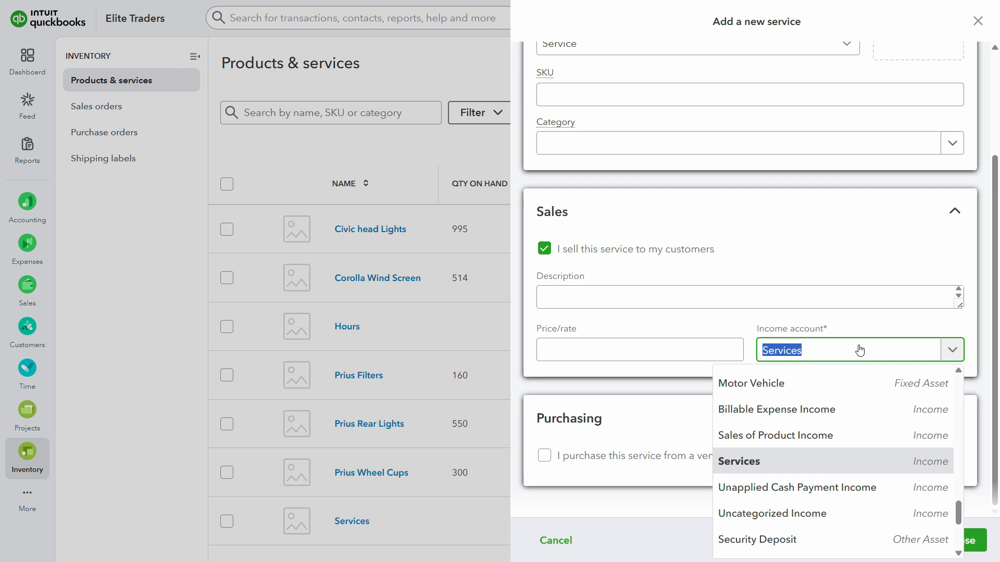
{"action": "type", "text": "bad"}
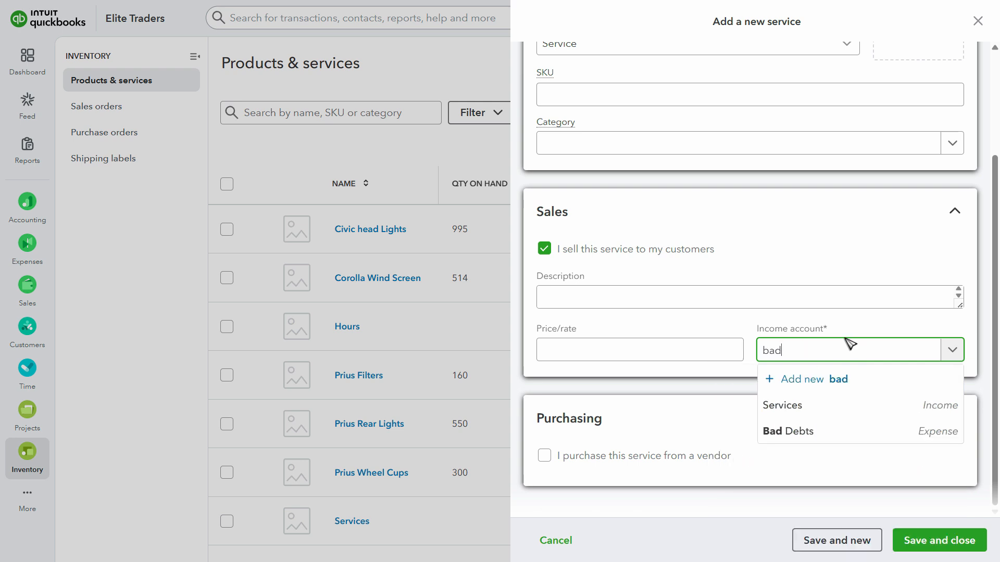
{"action": "left_click", "coordinate": [815, 432]}
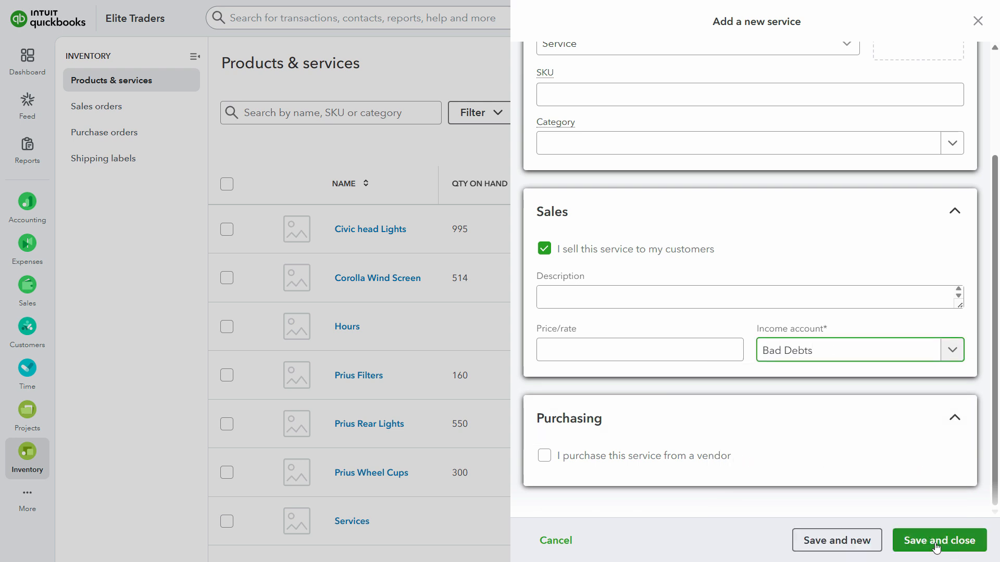
{"action": "left_click", "coordinate": [937, 546]}
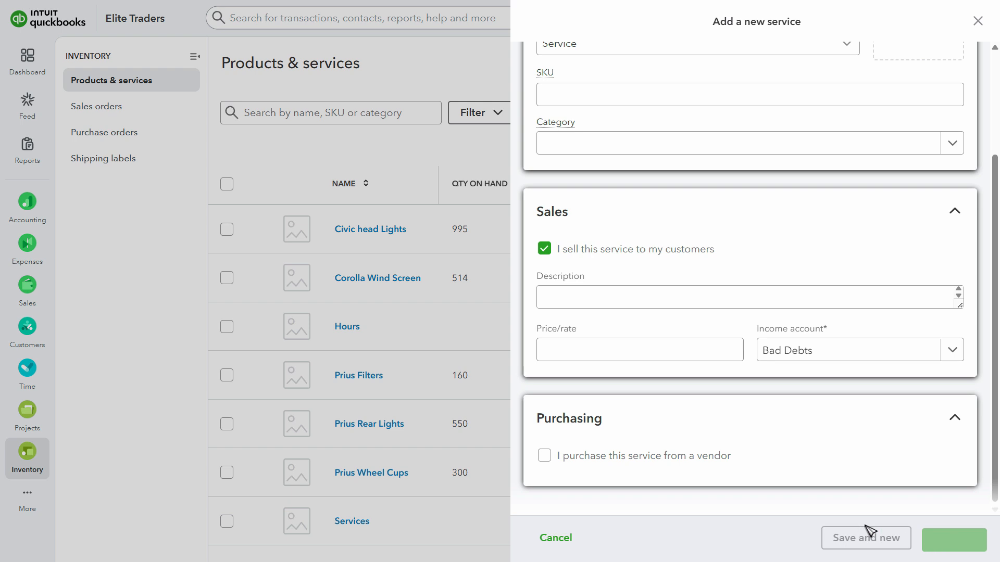
Create a credit memo for the customer in the assignment's highlighted bad debt entry
{"action": "mouse_move", "coordinate": [30, 298]}
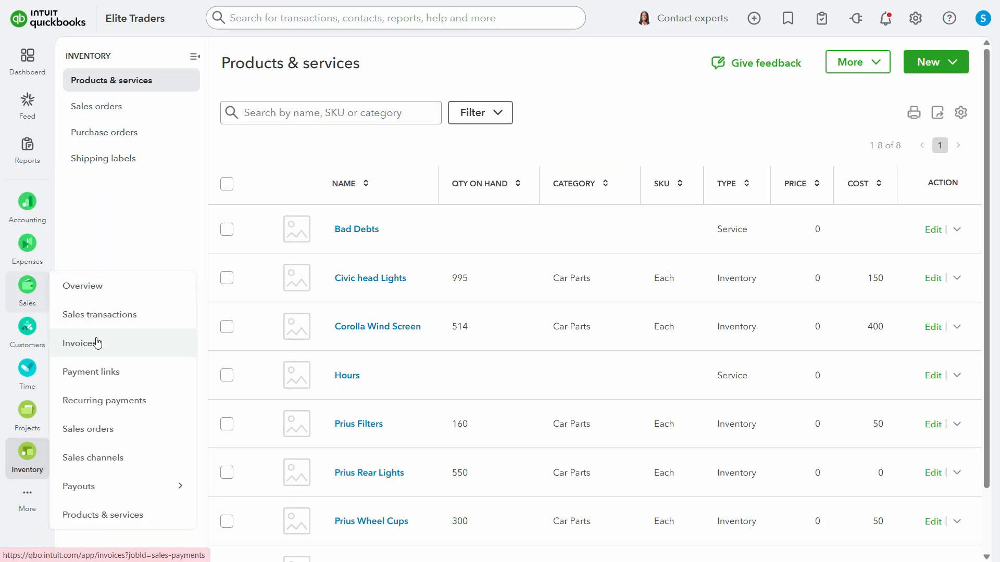
{"action": "left_click", "coordinate": [754, 19]}
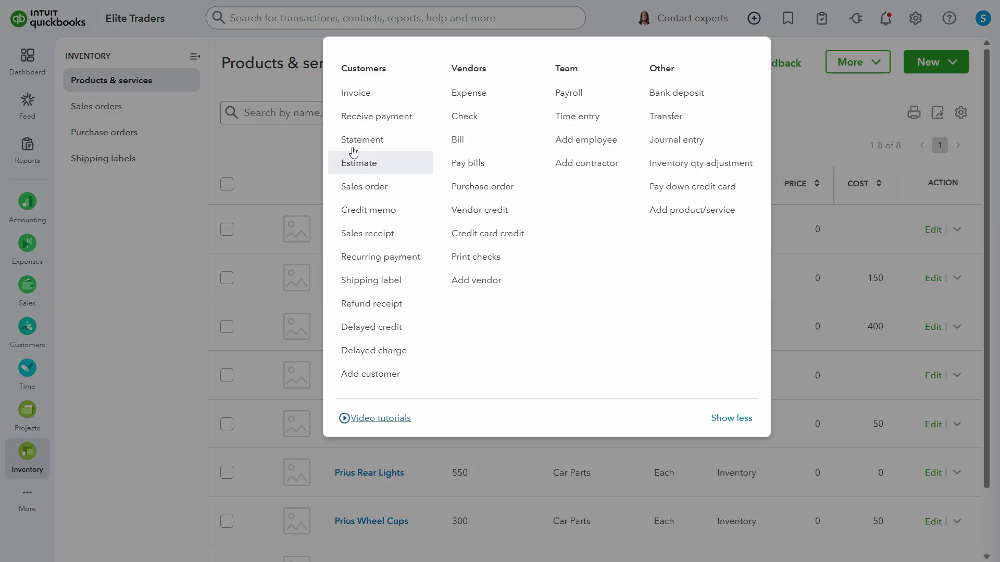
{"action": "left_click", "coordinate": [381, 215]}
{"action": "type", "text": "w"}
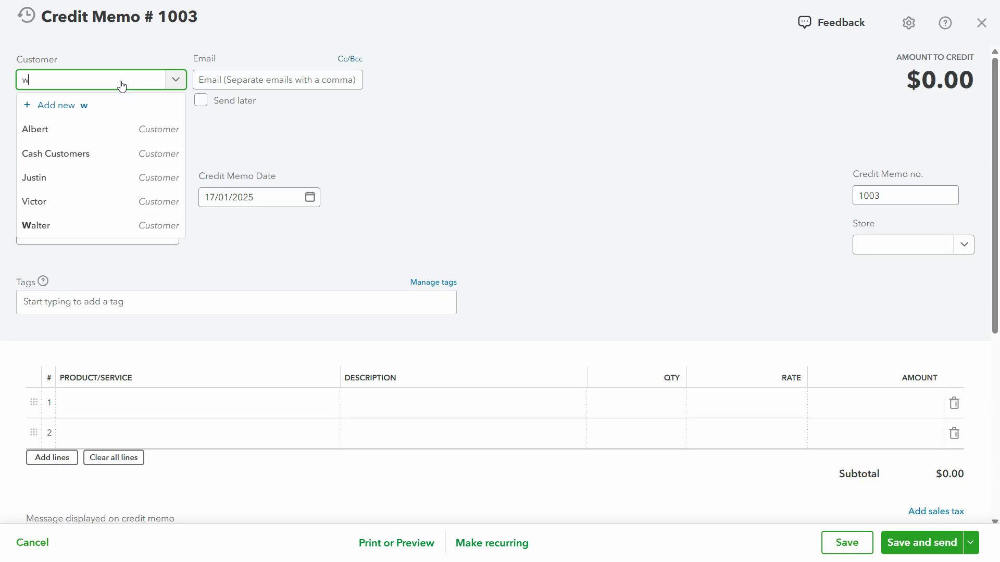
{"action": "left_click", "coordinate": [82, 232]}
Check the bad debt entry's date in the assignment PDF and set the credit memo date to 17/01/2025
{"action": "left_click", "coordinate": [258, 199]}
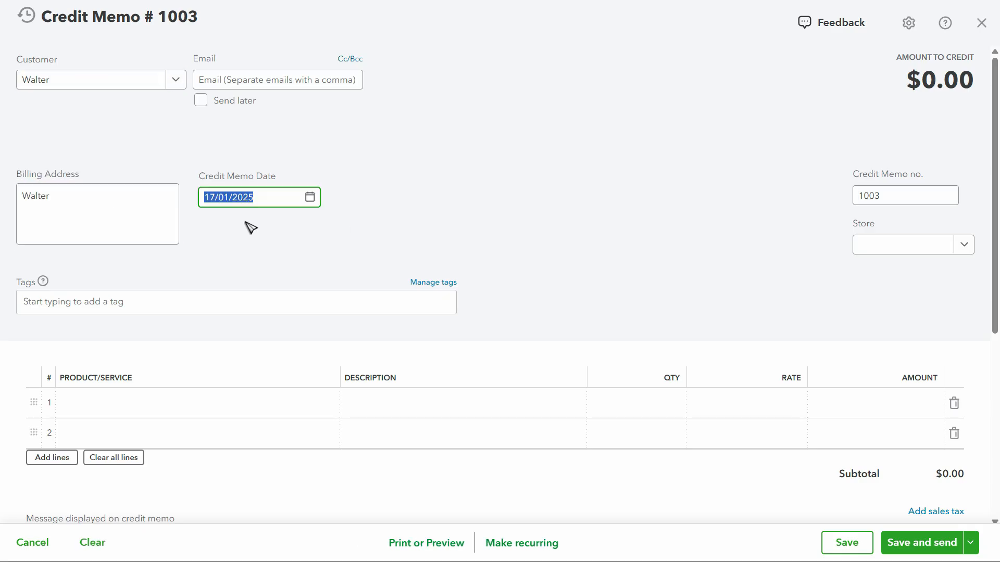
{"action": "key", "text": "alt+Tab"}
{"action": "key", "text": "alt+Tab"}
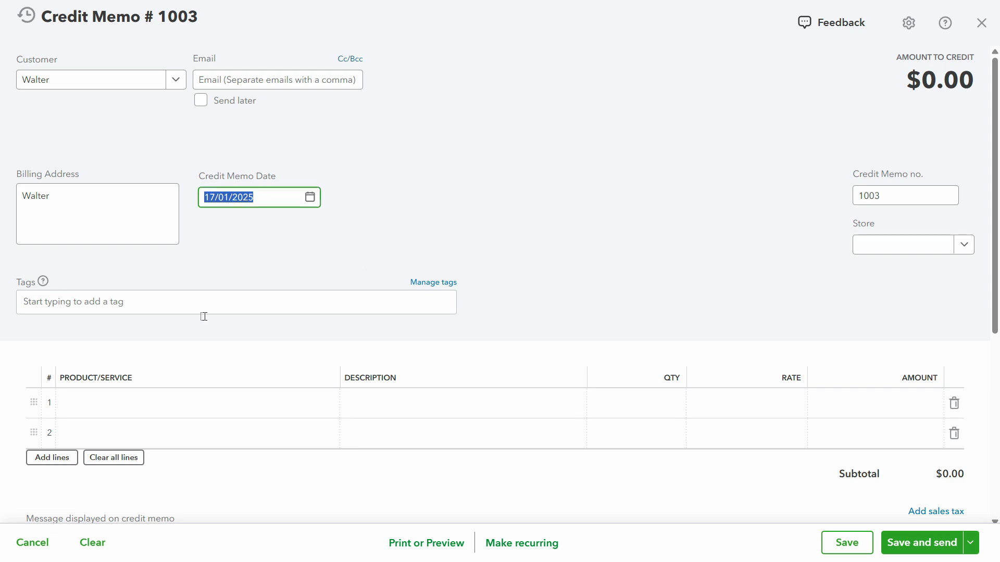
{"action": "key", "text": "alt+Tab"}
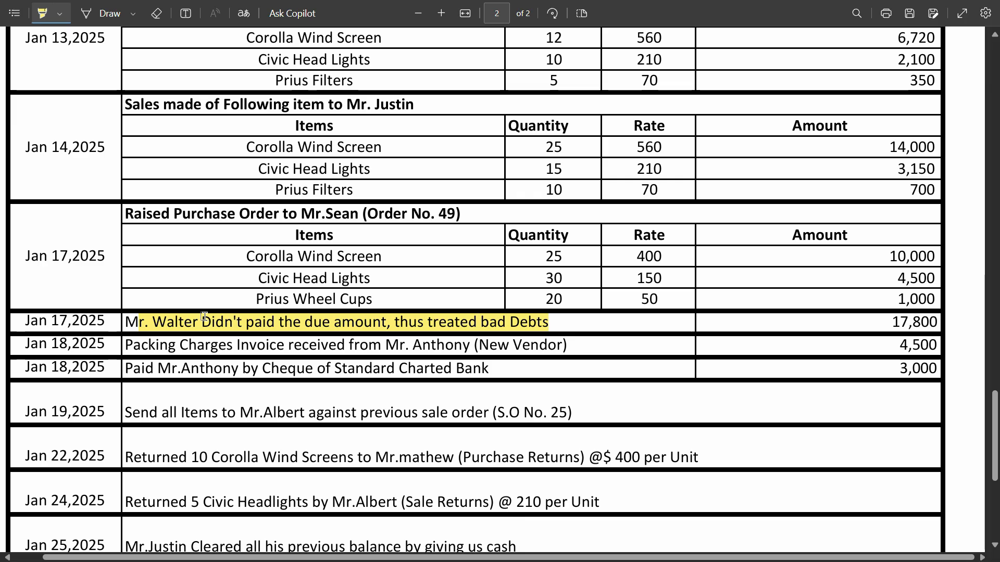
{"action": "key", "text": "alt+Tab"}
{"action": "type", "text": "17"}
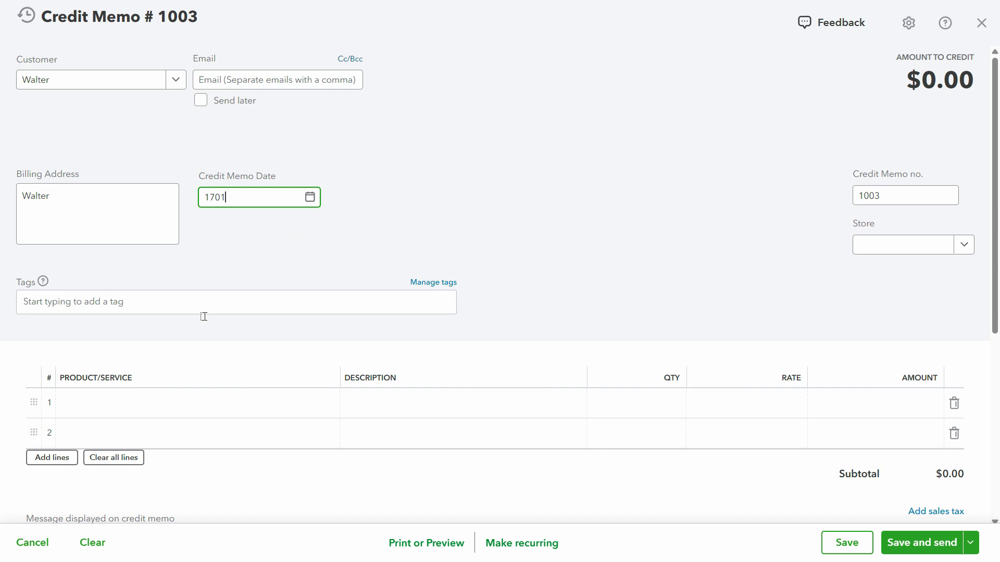
{"action": "key", "text": "Tab"}
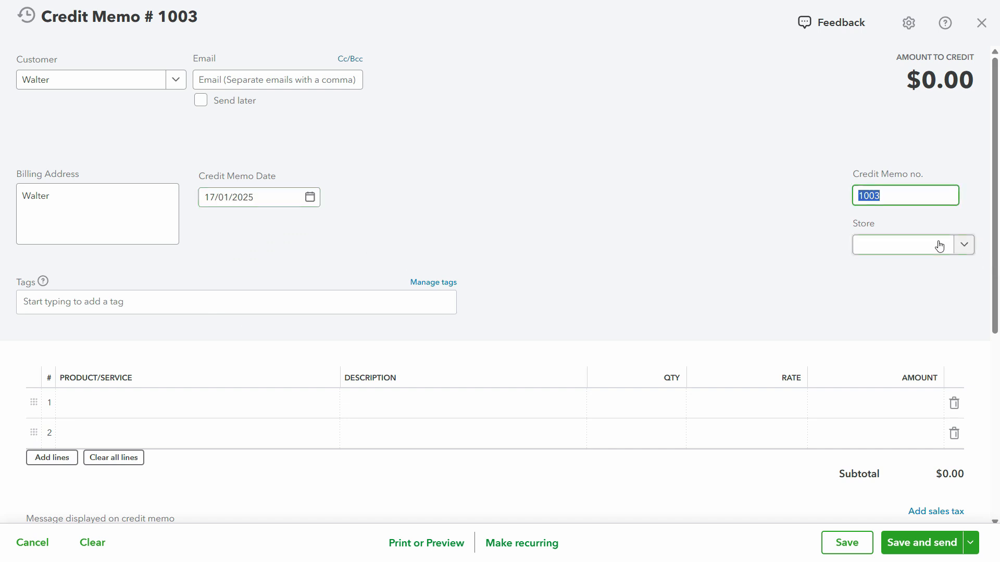
Set the credit memo number to 1003Cn and choose the Bad Debts service on the first line
{"action": "left_click", "coordinate": [889, 192]}
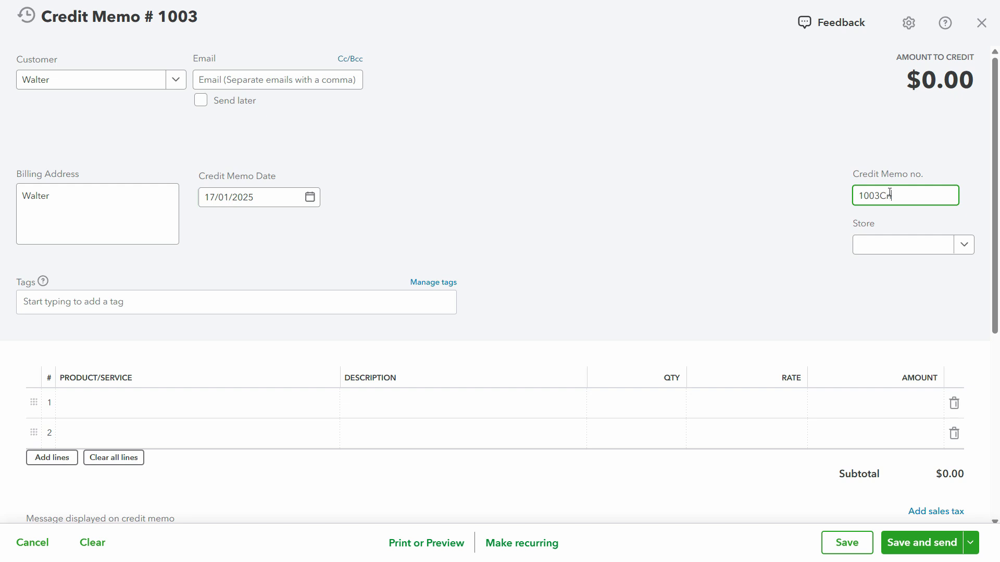
{"action": "left_click", "coordinate": [205, 403]}
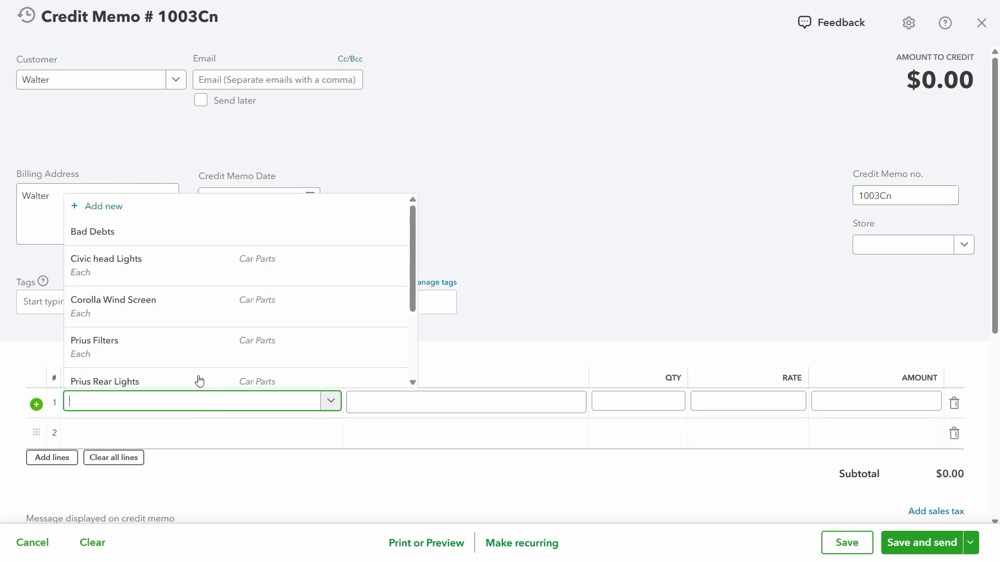
{"action": "left_click", "coordinate": [116, 238]}
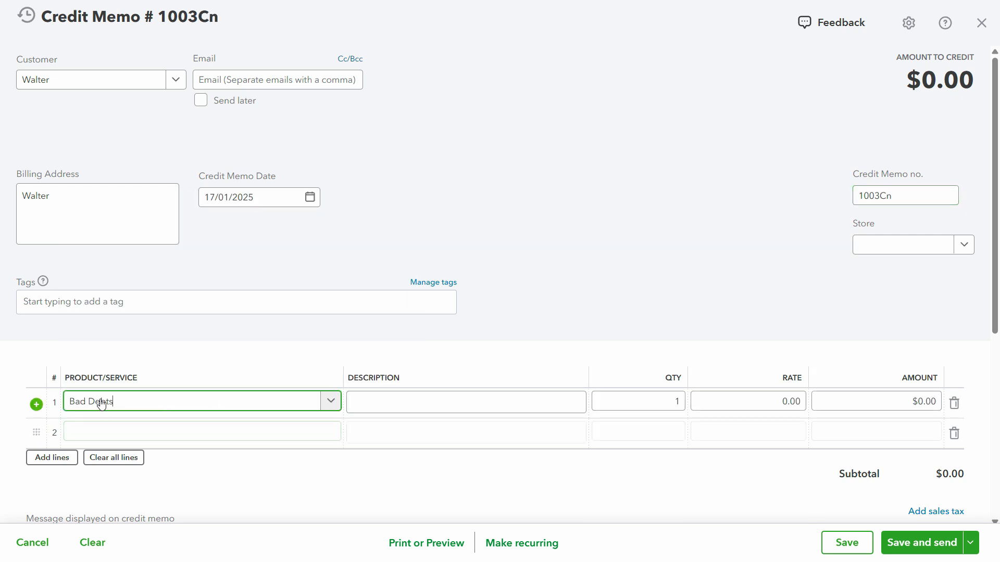
Copy the bad debt entry's wording from the assignment PDF into the first line's description, without the title before the customer's name
{"action": "left_click", "coordinate": [417, 402]}
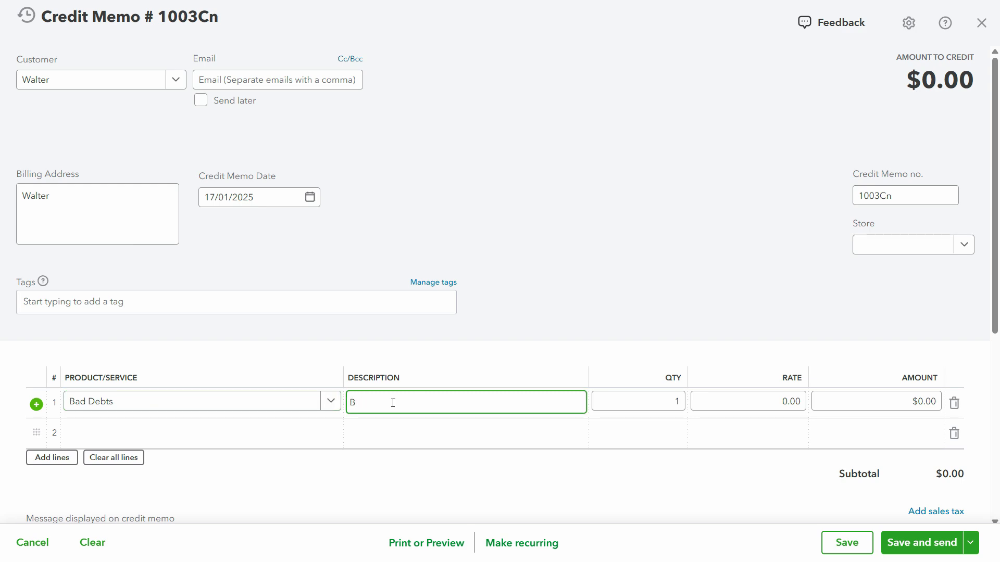
{"action": "key", "text": "alt+Tab"}
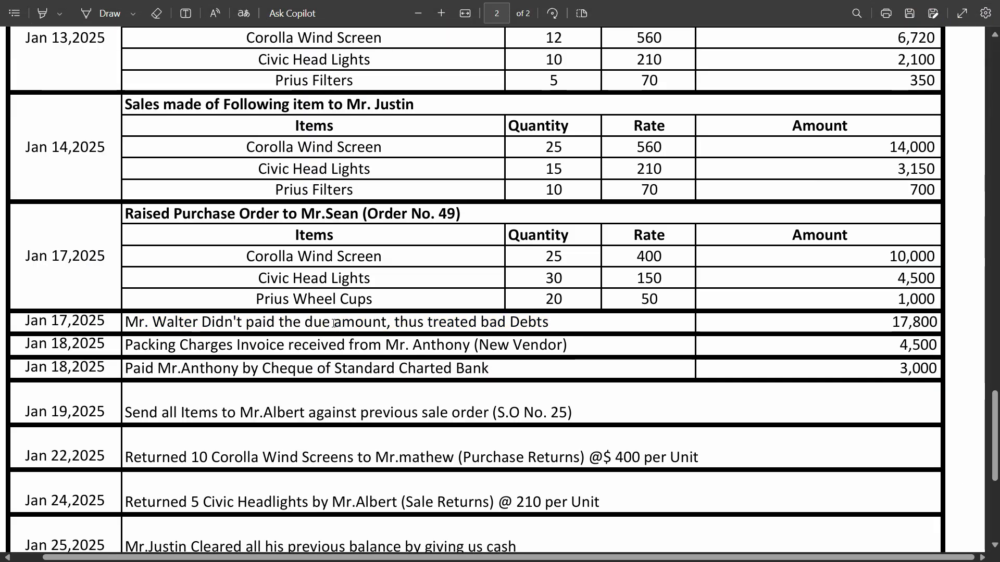
{"action": "left_click_drag", "start_coordinate": [562, 326], "coordinate": [246, 327]}
{"action": "left_click", "coordinate": [263, 328]}
{"action": "left_click", "coordinate": [271, 327]}
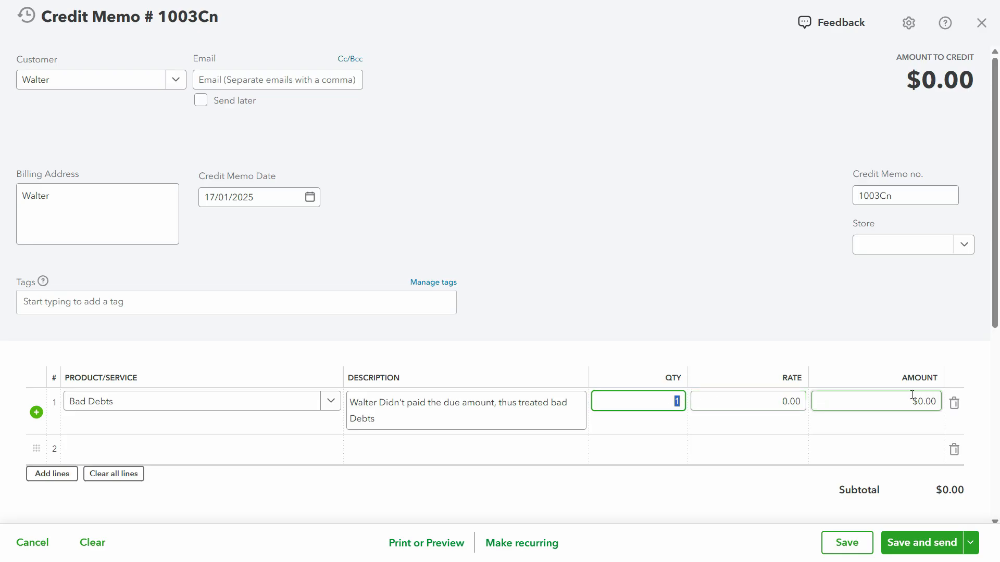
Check the bad debt entry and the customer's Jan 12 credit sale in the assignment PDF, and set the line amount to 17,800
{"action": "left_click_drag", "start_coordinate": [912, 398], "coordinate": [946, 403]}
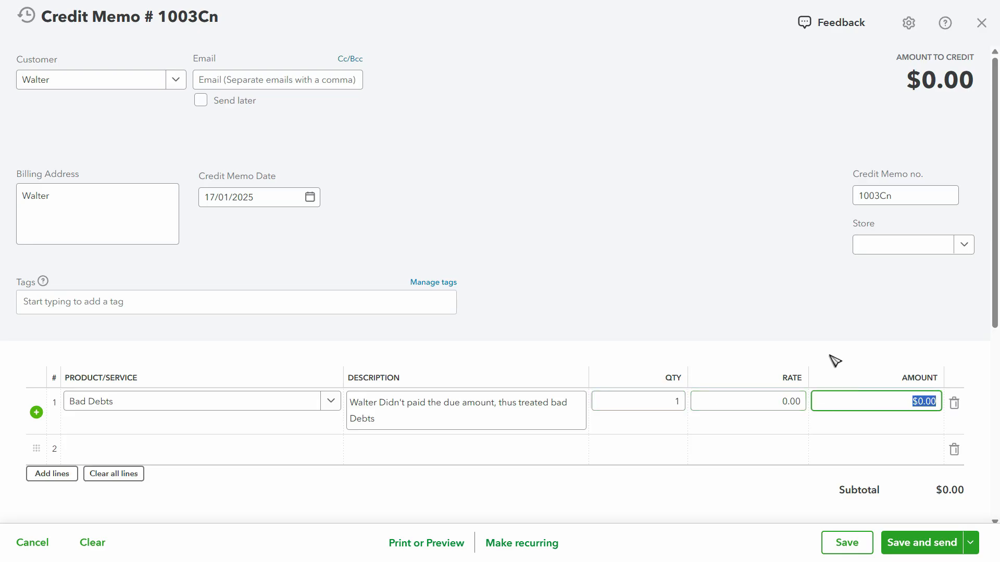
{"action": "key", "text": "alt+Tab"}
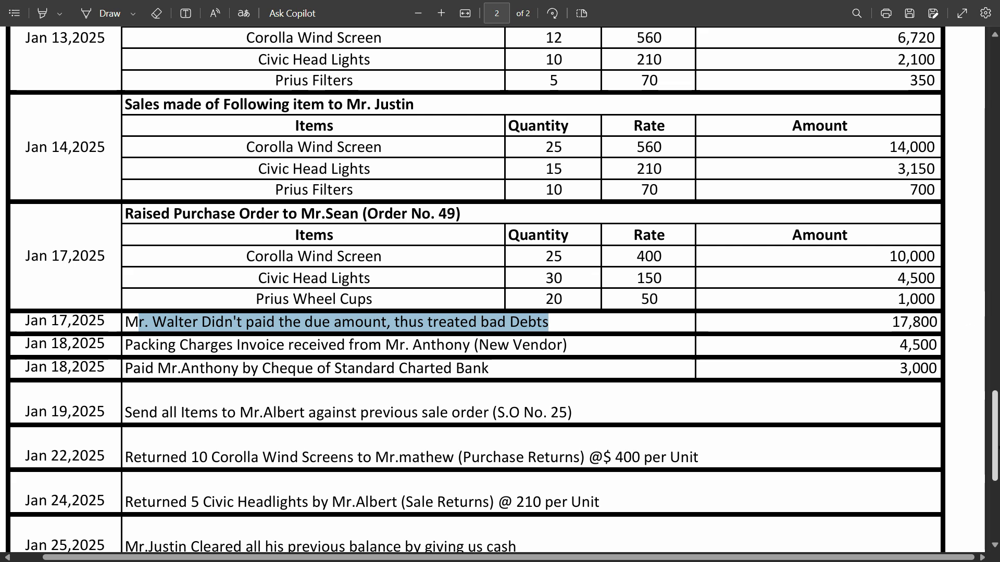
{"action": "left_click_drag", "start_coordinate": [993, 449], "coordinate": [994, 384]}
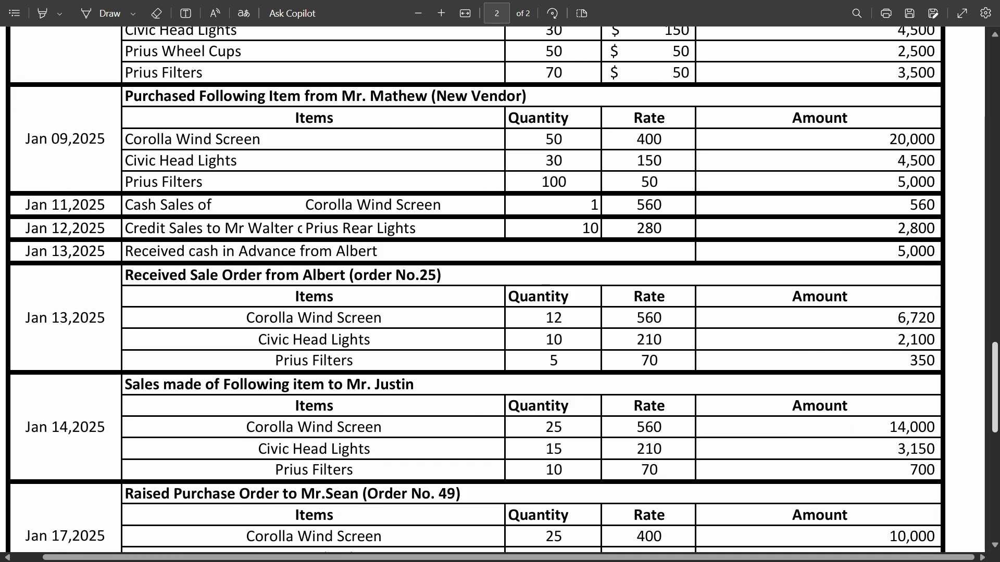
{"action": "double_click", "coordinate": [898, 230]}
{"action": "scroll", "coordinate": [898, 231], "scroll_direction": "down", "scroll_amount": 3}
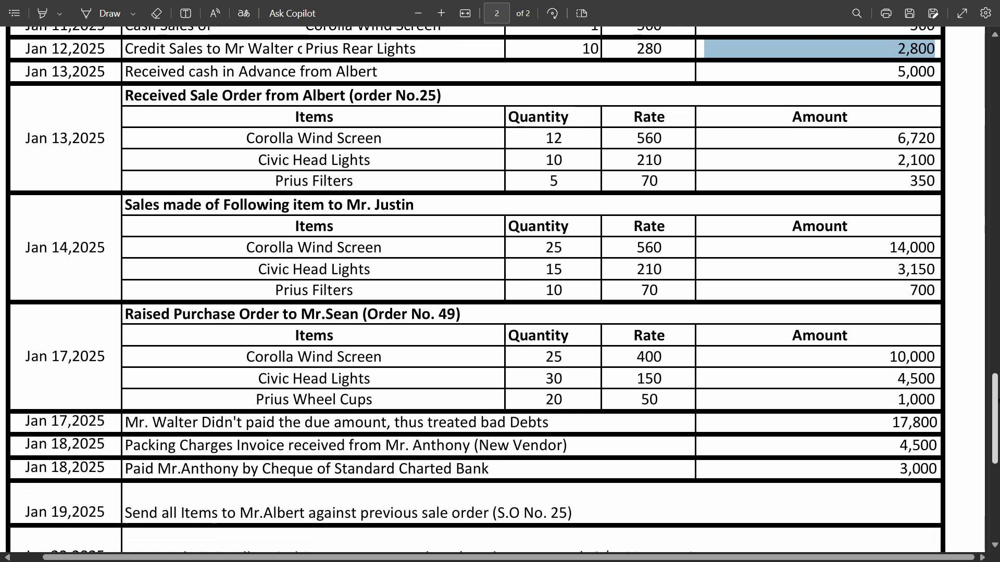
{"action": "scroll", "coordinate": [897, 230], "scroll_direction": "up", "scroll_amount": 2}
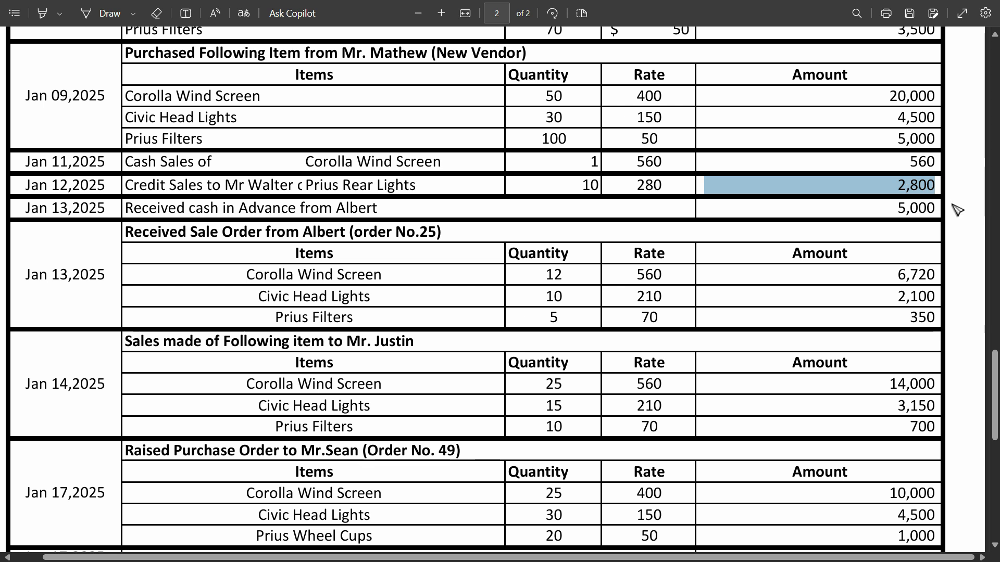
{"action": "scroll", "coordinate": [995, 448], "scroll_direction": "down", "scroll_amount": 3}
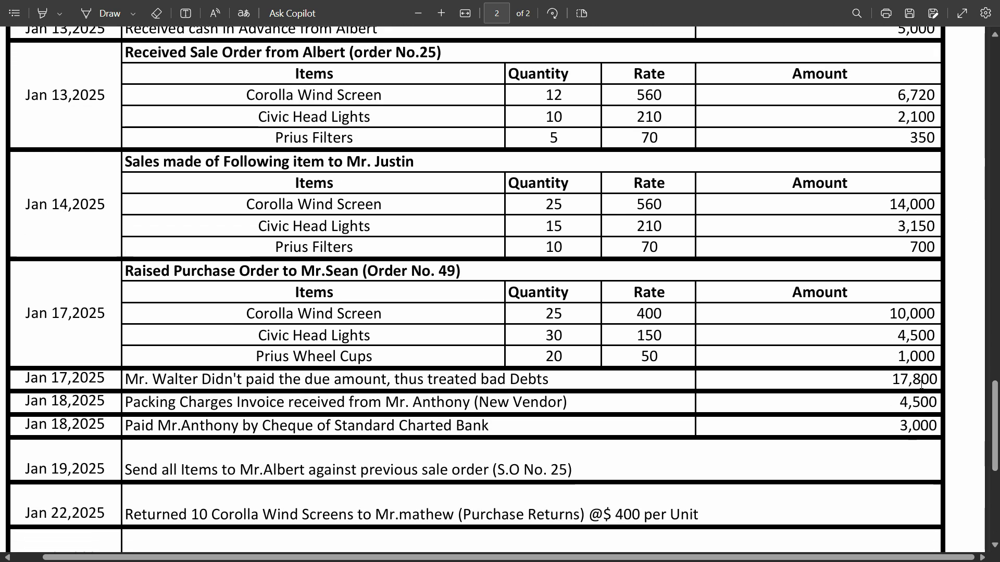
{"action": "key", "text": "alt+Tab"}
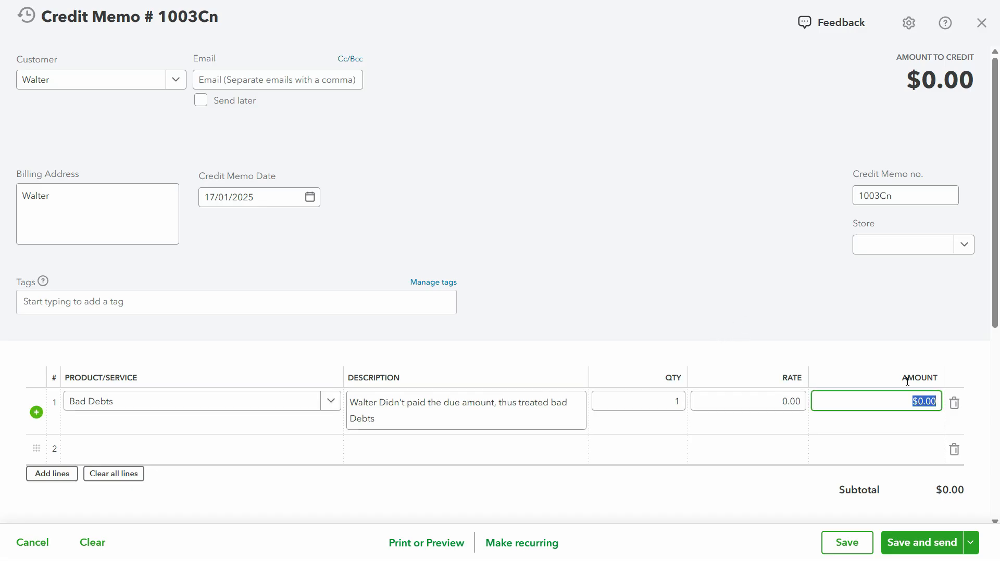
{"action": "type", "text": "17,8"}
{"action": "type", "text": "00"}
{"action": "key", "text": "Tab"}
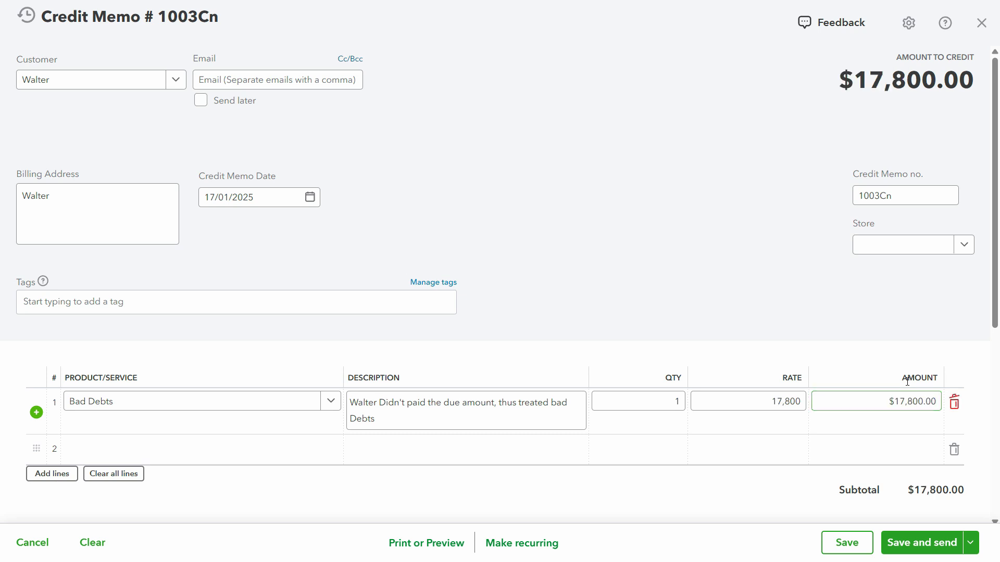
Leave both message fields of the credit memo blank, then save and close it
{"action": "scroll", "coordinate": [127, 283], "scroll_direction": "down", "scroll_amount": 6}
{"action": "left_click", "coordinate": [130, 254]}
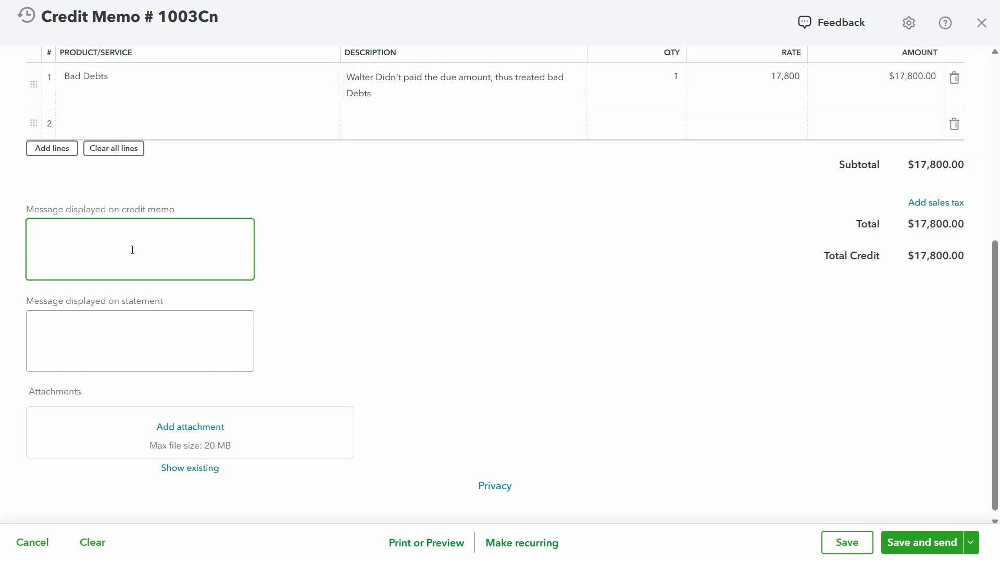
{"action": "left_click", "coordinate": [73, 342]}
{"action": "left_click", "coordinate": [89, 259]}
{"action": "left_click", "coordinate": [70, 336]}
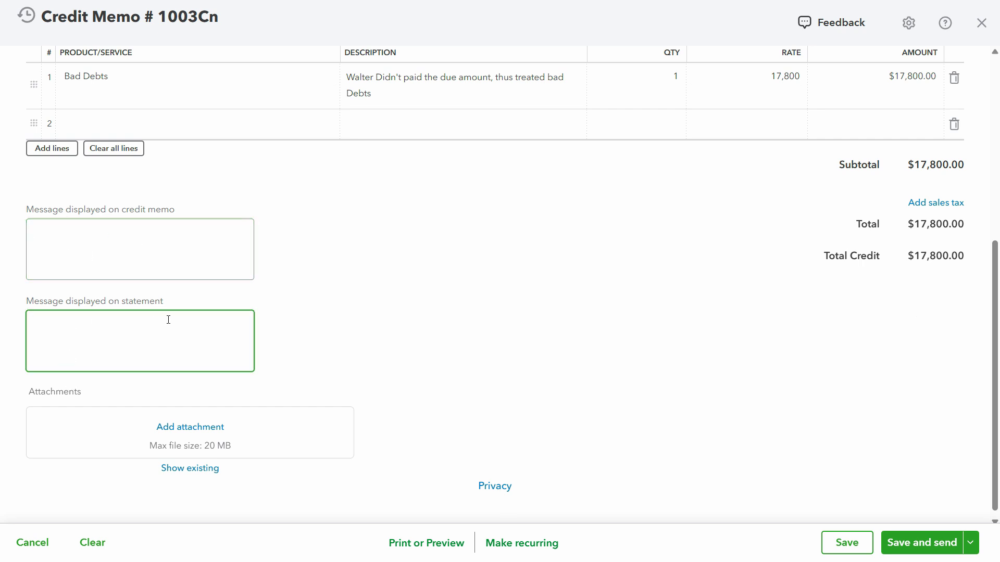
{"action": "left_click", "coordinate": [971, 547]}
{"action": "left_click", "coordinate": [892, 514]}
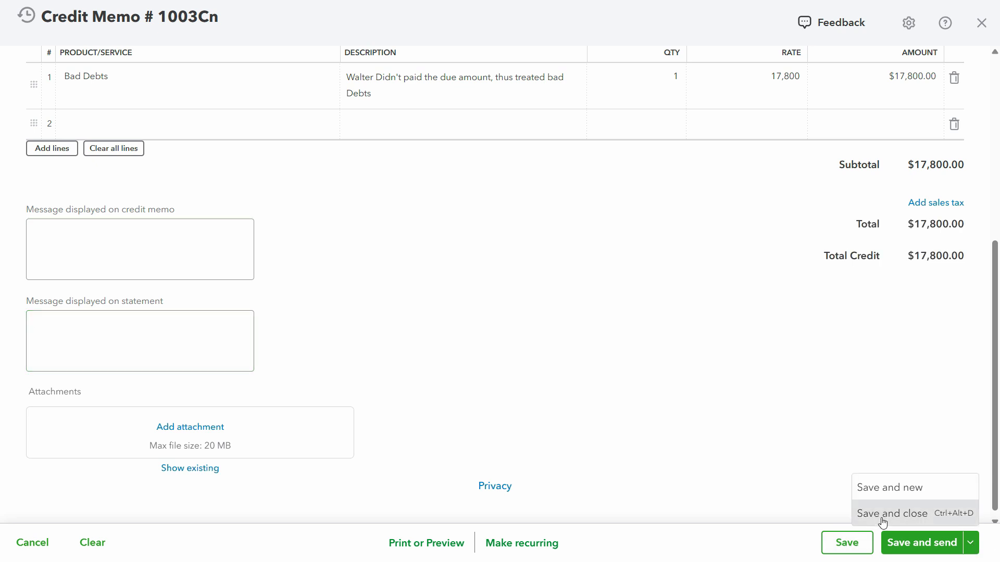
Open the credited customer's record and examine the amounts and statuses in the transaction list
{"action": "mouse_move", "coordinate": [36, 302]}
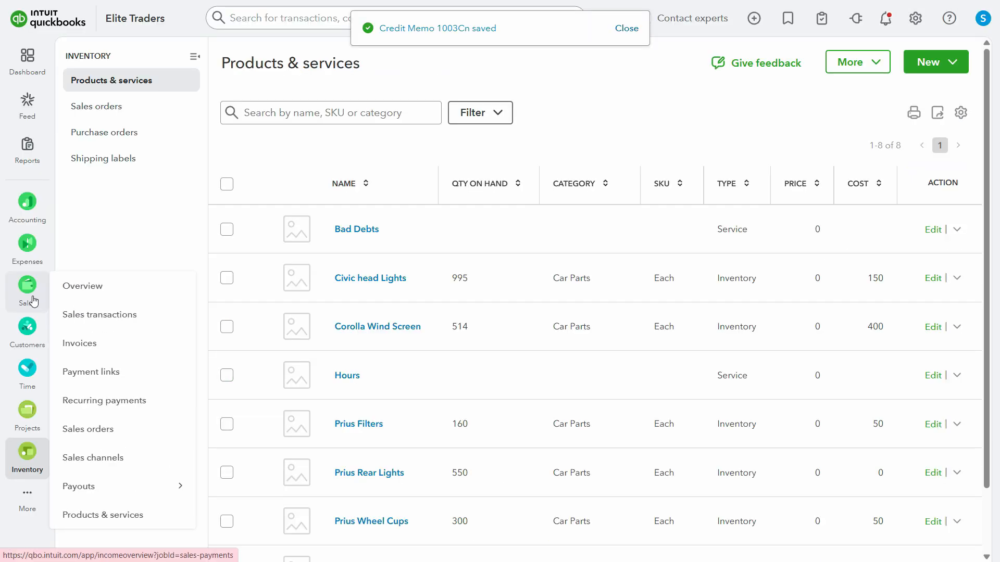
{"action": "mouse_move", "coordinate": [27, 339]}
{"action": "left_click", "coordinate": [86, 356]}
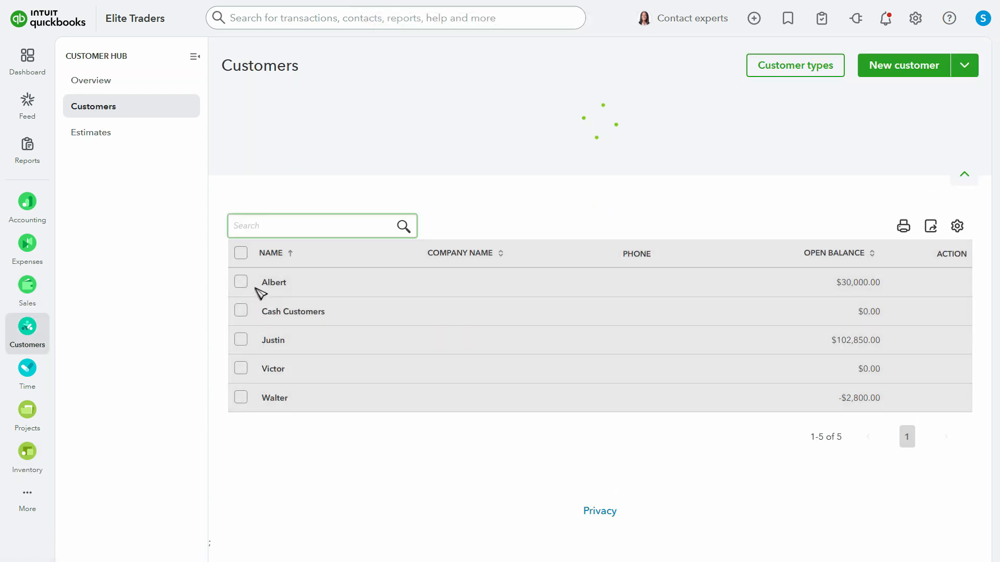
{"action": "left_click", "coordinate": [285, 399]}
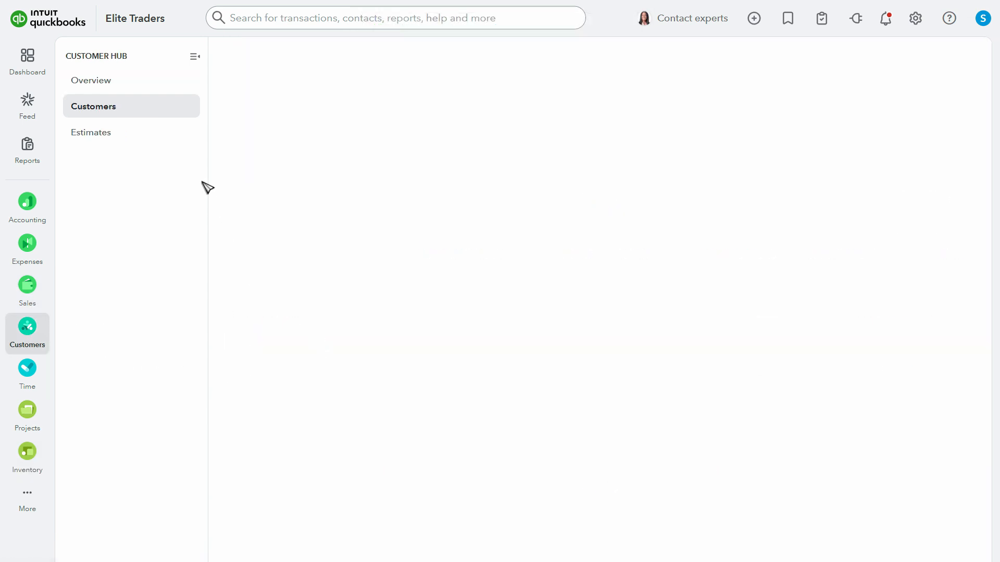
{"action": "scroll", "coordinate": [573, 499], "scroll_direction": "down", "scroll_amount": 2}
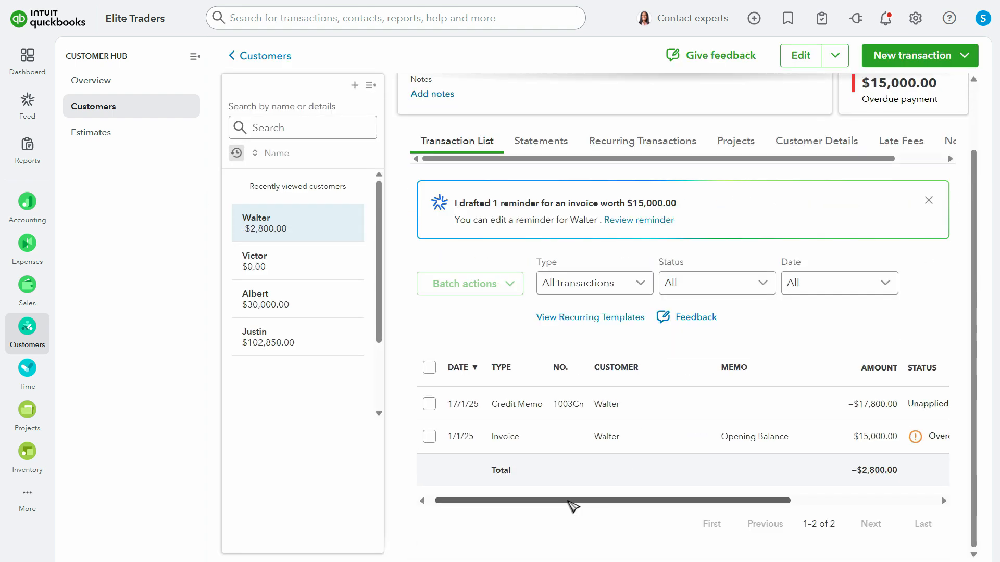
{"action": "left_click_drag", "start_coordinate": [568, 501], "coordinate": [645, 503]}
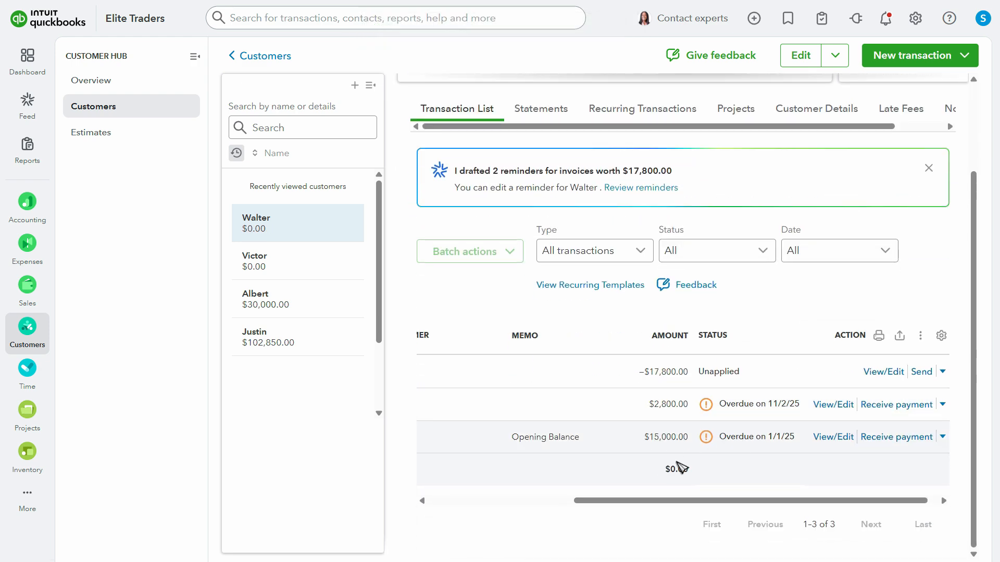
{"action": "left_click_drag", "start_coordinate": [833, 500], "coordinate": [733, 463]}
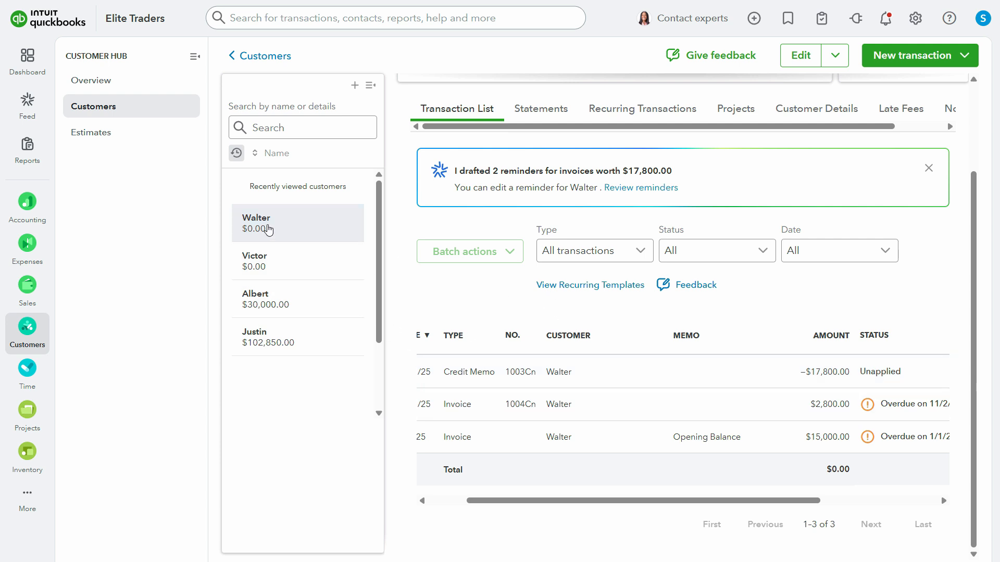
Open a receive payment form from the customer's transaction list and select the same customer in it
{"action": "left_click_drag", "start_coordinate": [748, 501], "coordinate": [866, 500]}
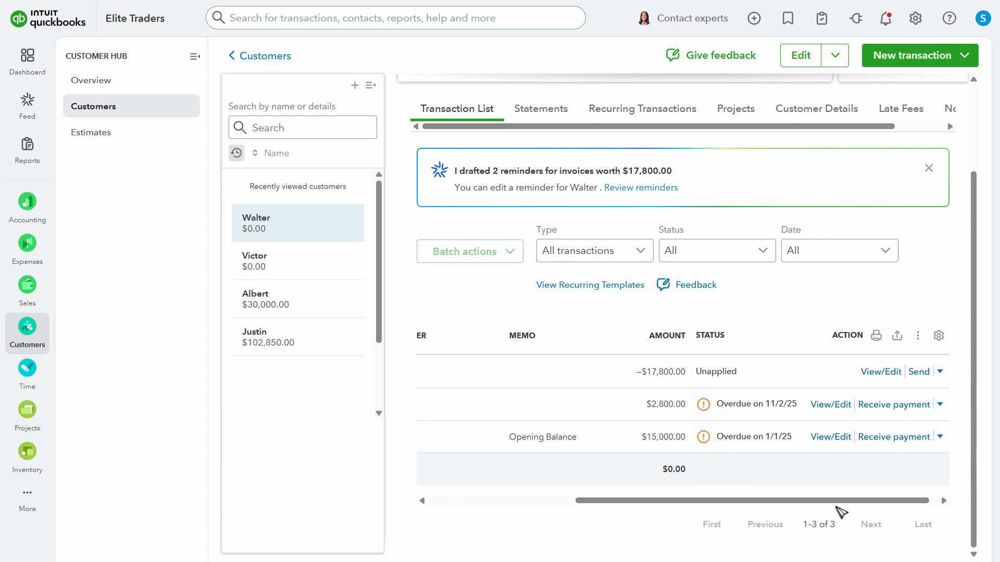
{"action": "left_click_drag", "start_coordinate": [864, 501], "coordinate": [875, 500]}
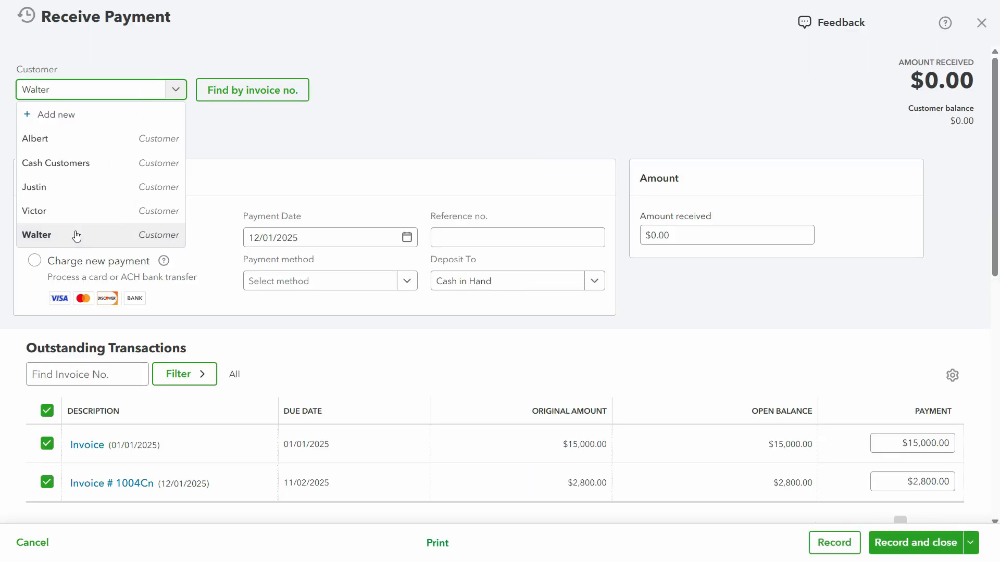
{"action": "left_click", "coordinate": [78, 232]}
Apply credit memo 1003Cn to the 15,000 and 2,800 invoices with the amount received at 0.00, and record and close the payment
{"action": "scroll", "coordinate": [464, 395], "scroll_direction": "down", "scroll_amount": 5}
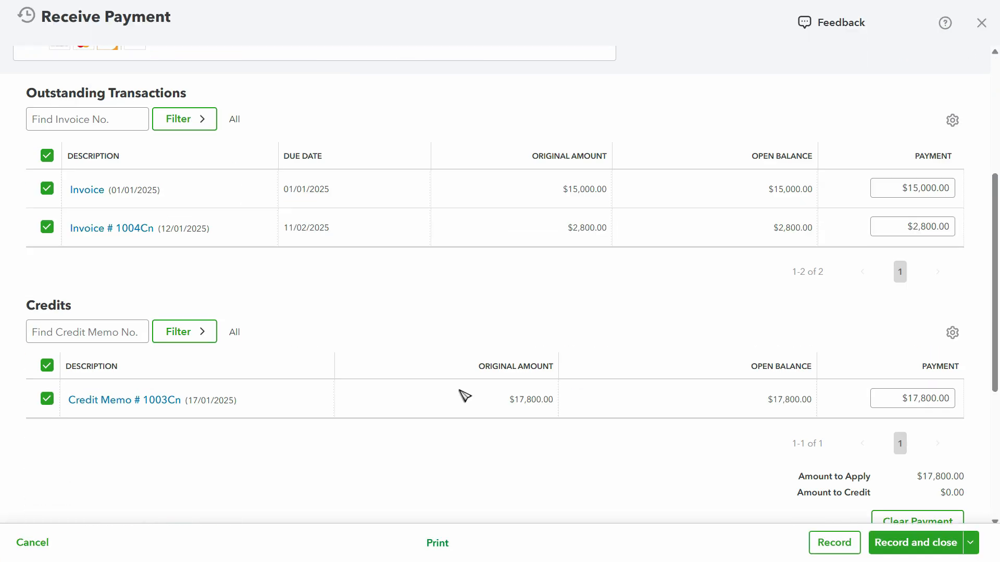
{"action": "scroll", "coordinate": [468, 395], "scroll_direction": "up", "scroll_amount": 5}
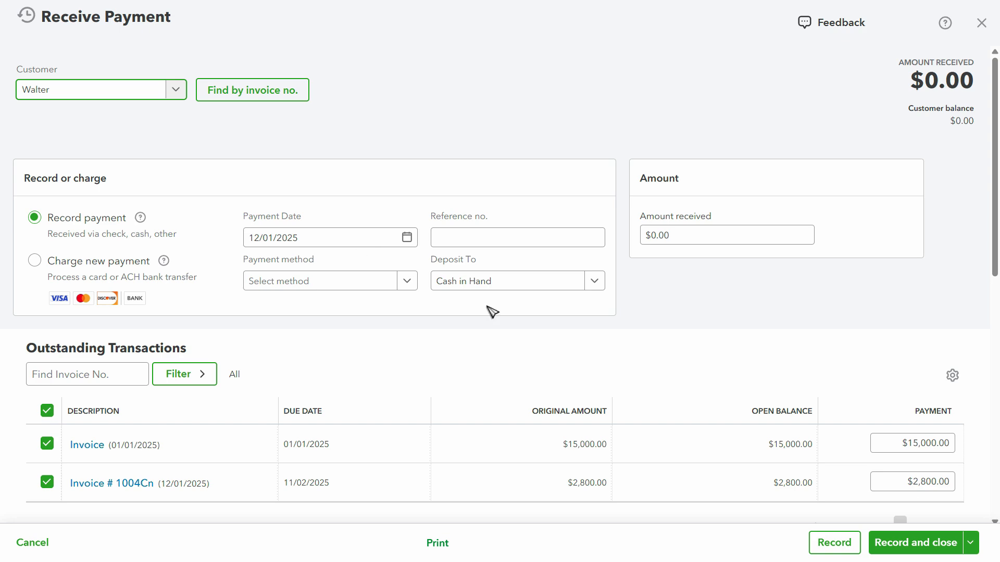
{"action": "scroll", "coordinate": [495, 317], "scroll_direction": "down", "scroll_amount": 5}
{"action": "scroll", "coordinate": [511, 331], "scroll_direction": "up", "scroll_amount": 3}
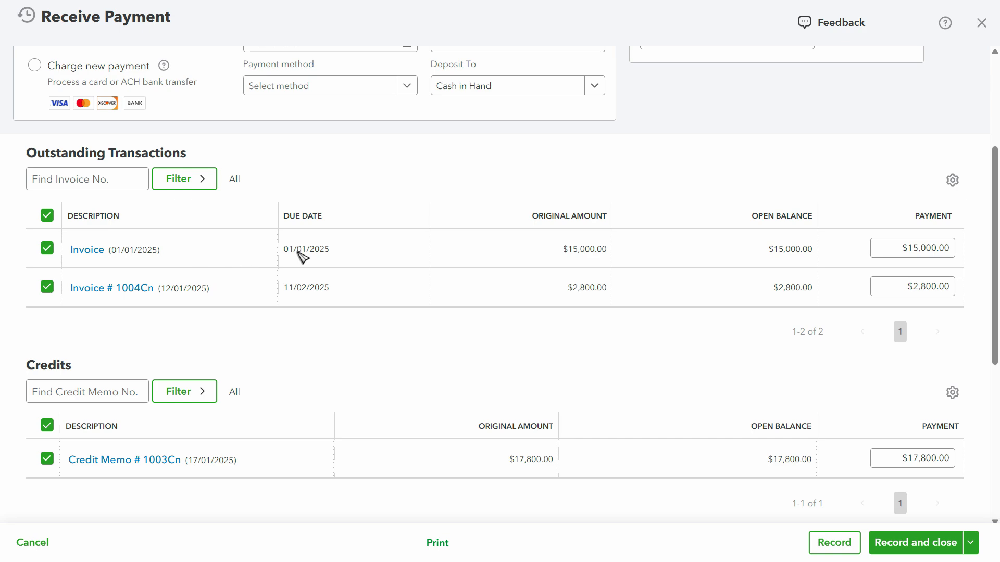
{"action": "scroll", "coordinate": [196, 445], "scroll_direction": "down", "scroll_amount": 4}
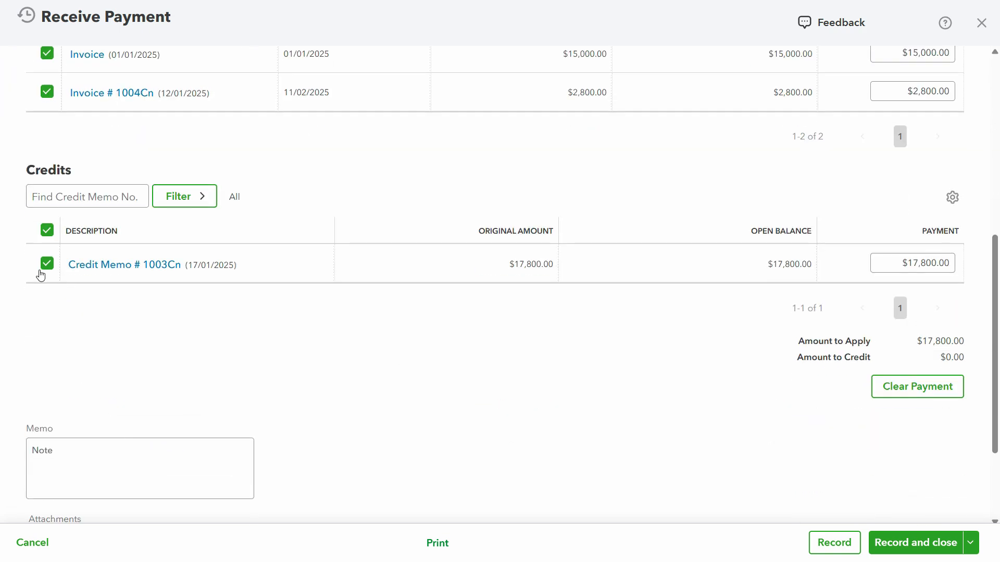
{"action": "scroll", "coordinate": [52, 383], "scroll_direction": "up", "scroll_amount": 6}
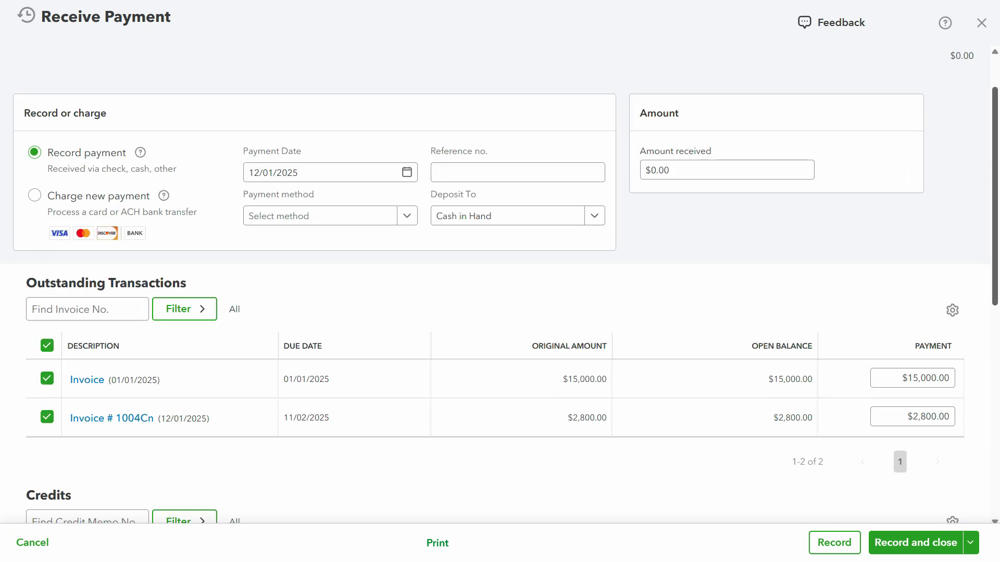
{"action": "scroll", "coordinate": [955, 145], "scroll_direction": "up", "scroll_amount": 2}
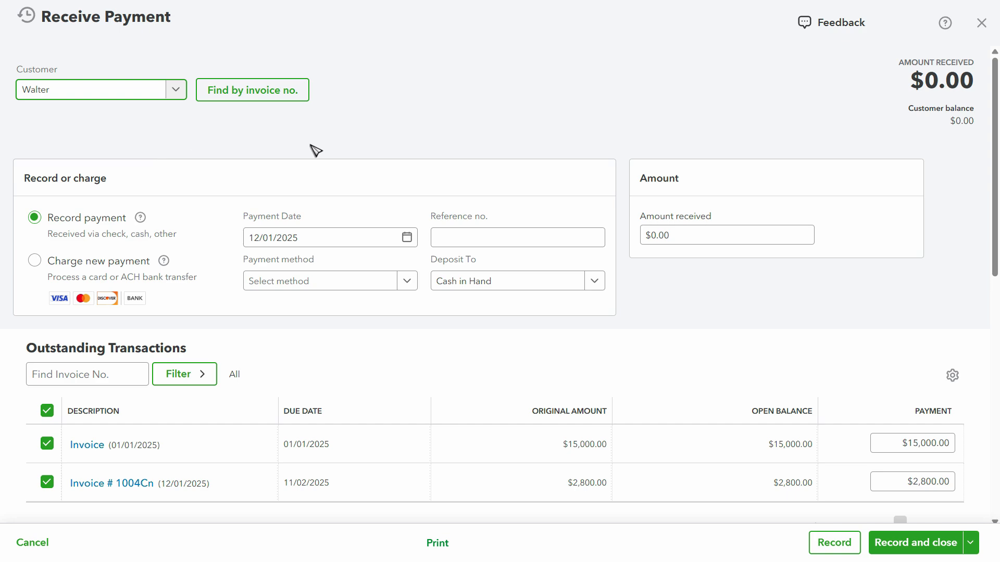
{"action": "scroll", "coordinate": [317, 152], "scroll_direction": "down", "scroll_amount": 9}
{"action": "scroll", "coordinate": [505, 271], "scroll_direction": "up", "scroll_amount": 10}
{"action": "left_click", "coordinate": [933, 546]}
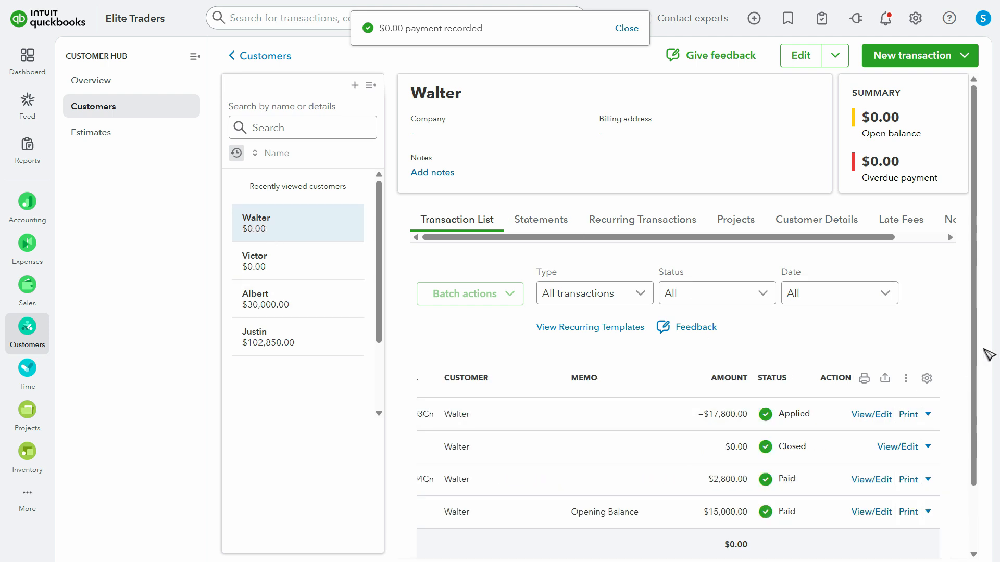
Check the transaction statuses in the customer's list, and open the Accounts receivable aging summary from the standard reports
{"action": "left_click_drag", "start_coordinate": [973, 335], "coordinate": [963, 445]}
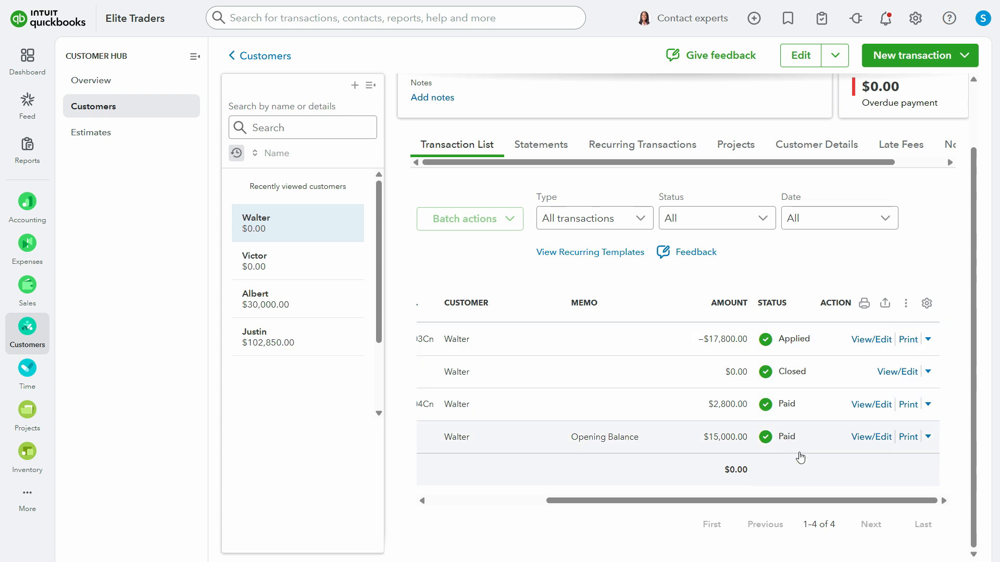
{"action": "scroll", "coordinate": [888, 295], "scroll_direction": "up", "scroll_amount": 2}
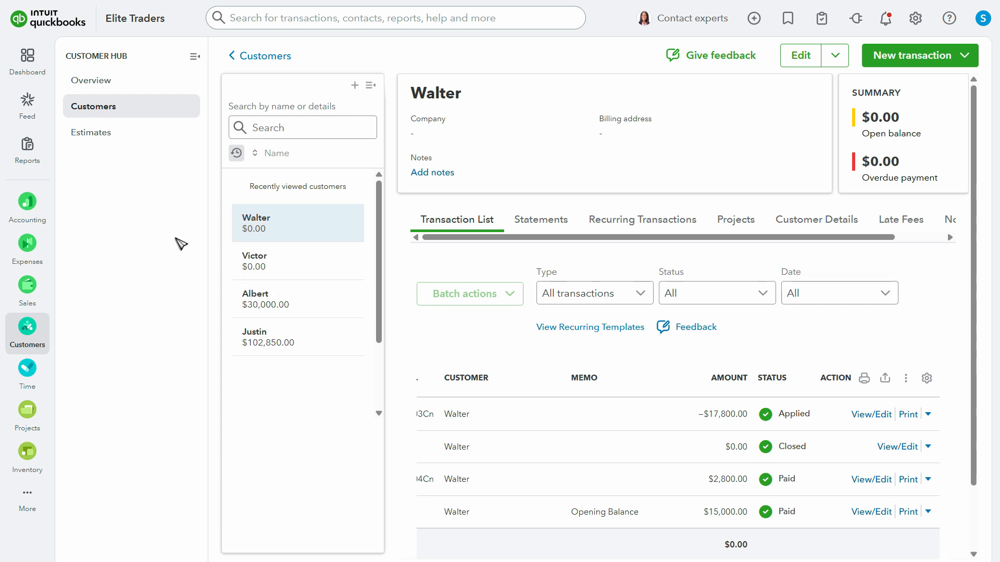
{"action": "mouse_move", "coordinate": [26, 156]}
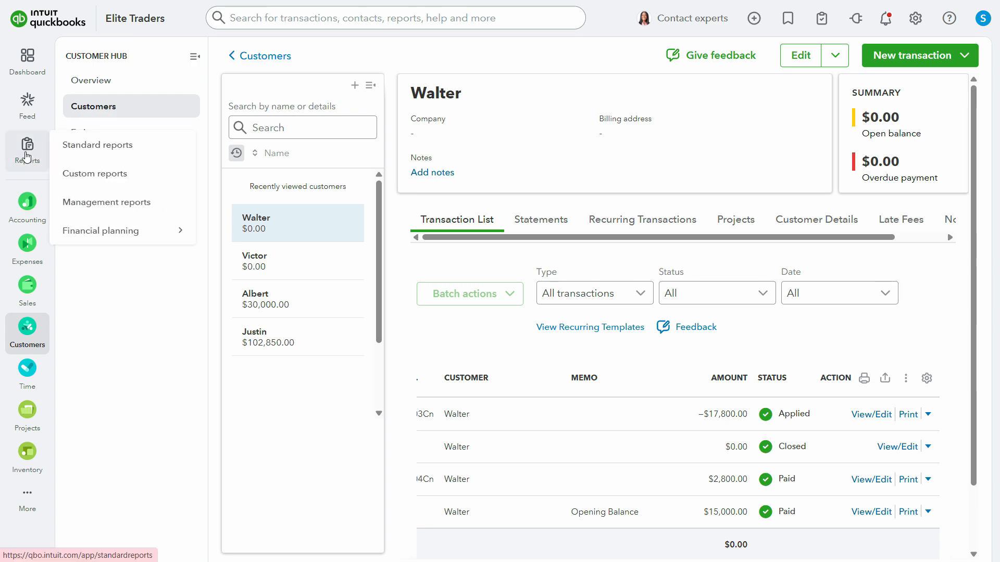
{"action": "left_click", "coordinate": [83, 148]}
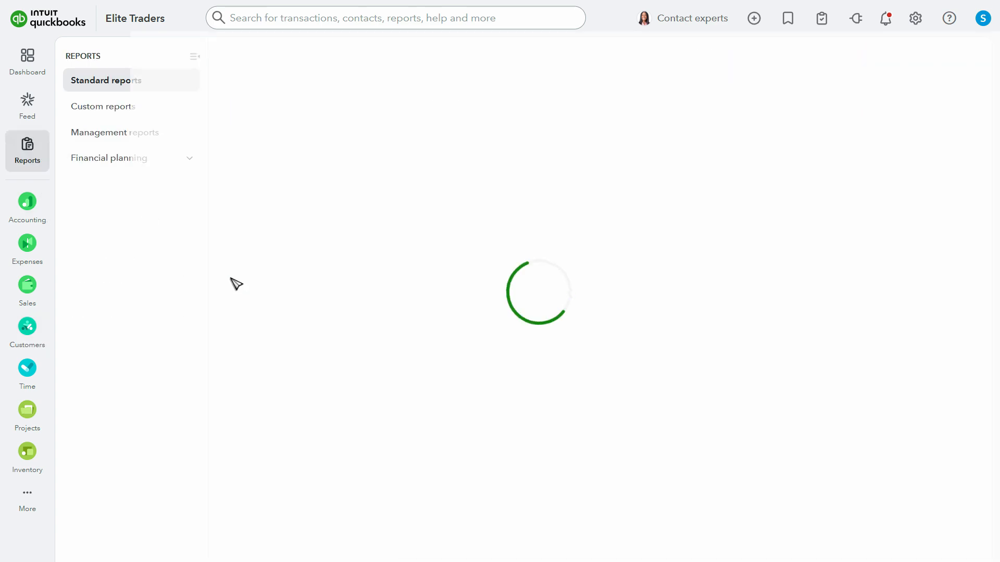
{"action": "scroll", "coordinate": [971, 283], "scroll_direction": "down", "scroll_amount": 4}
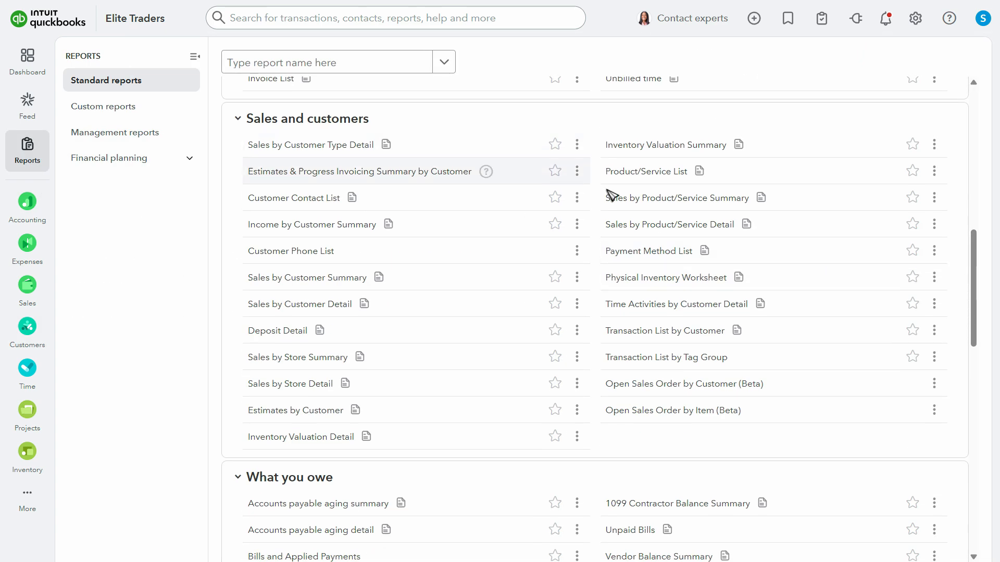
{"action": "scroll", "coordinate": [764, 330], "scroll_direction": "up", "scroll_amount": 5}
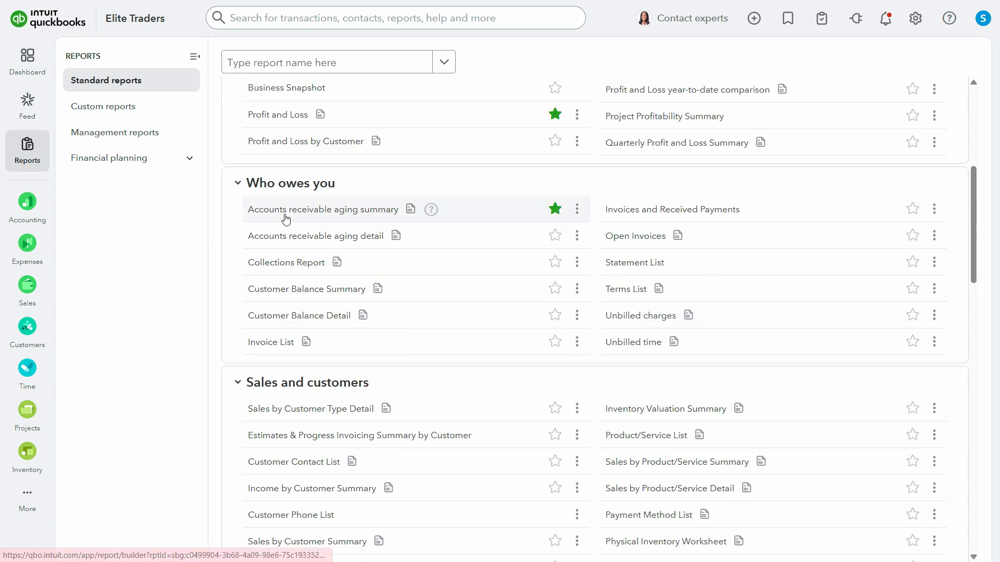
{"action": "left_click", "coordinate": [328, 213]}
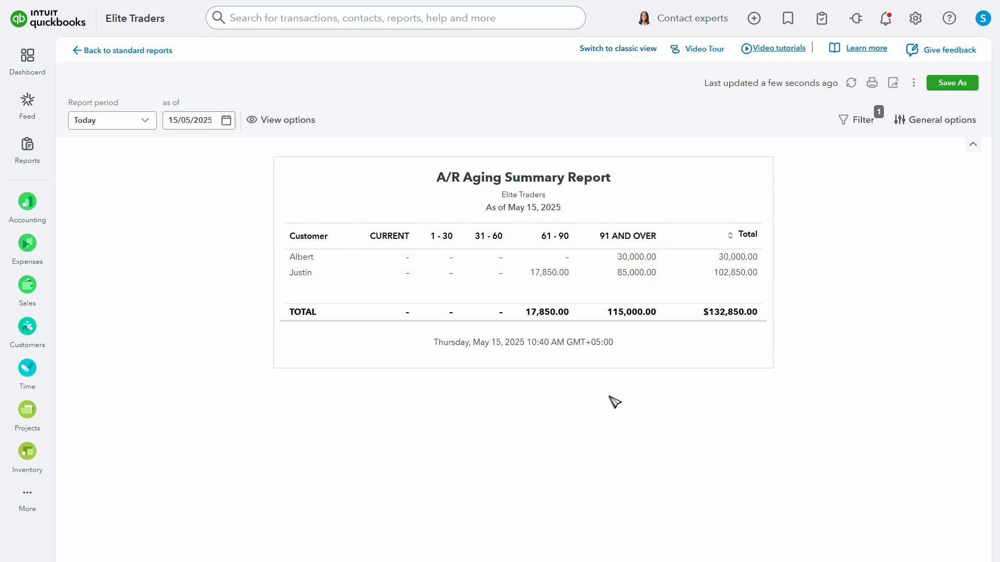
Open the Profit and Loss report and drill down through the Bad Debts amount to credit memo 1003Cn
{"action": "mouse_move", "coordinate": [31, 157]}
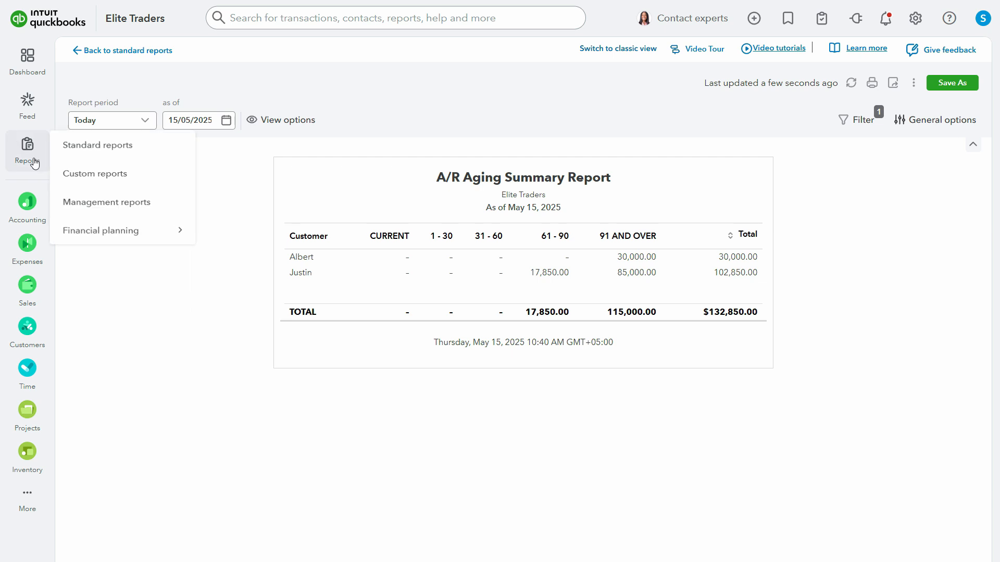
{"action": "left_click", "coordinate": [129, 158]}
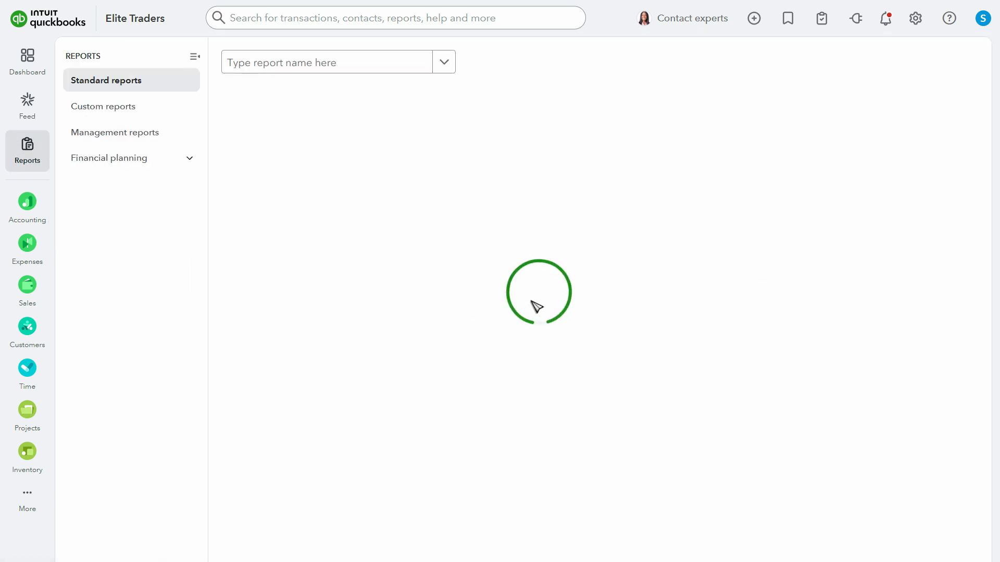
{"action": "left_click", "coordinate": [277, 188]}
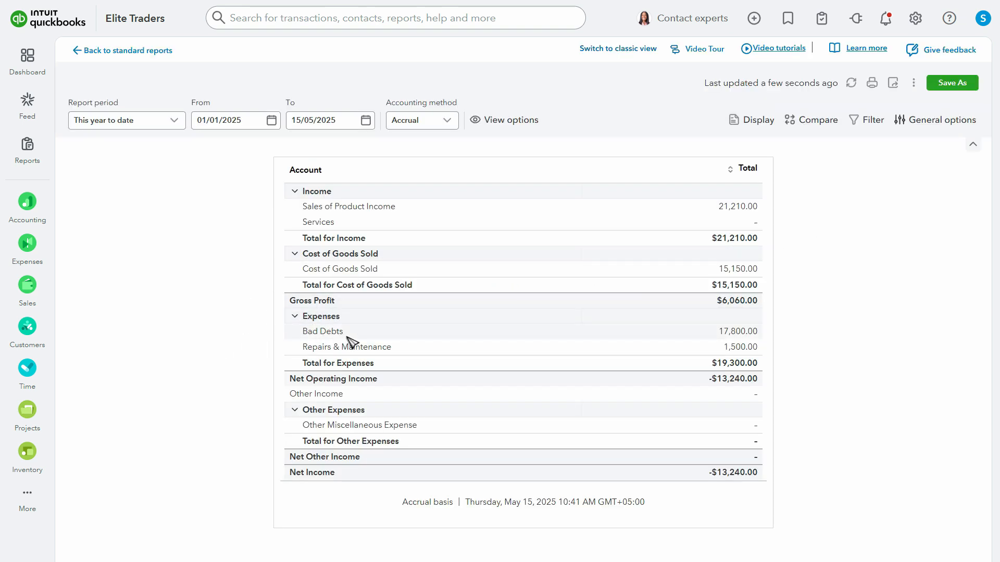
{"action": "left_click", "coordinate": [739, 332]}
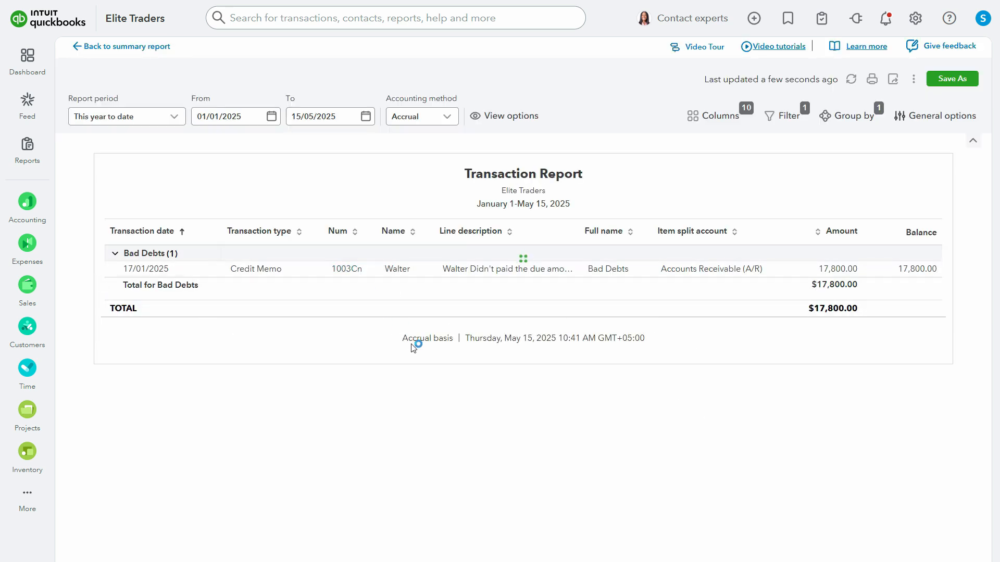
{"action": "left_click", "coordinate": [344, 271]}
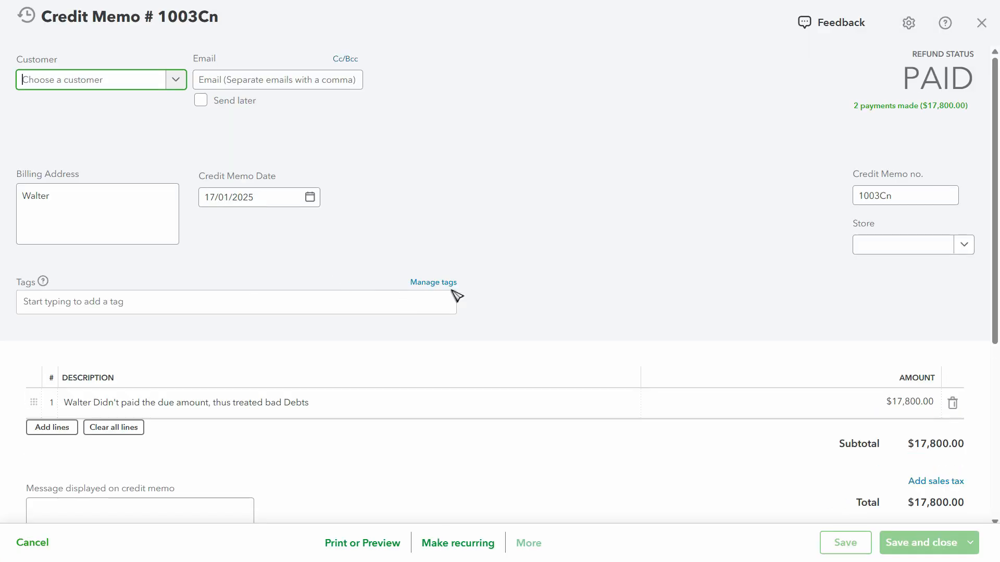